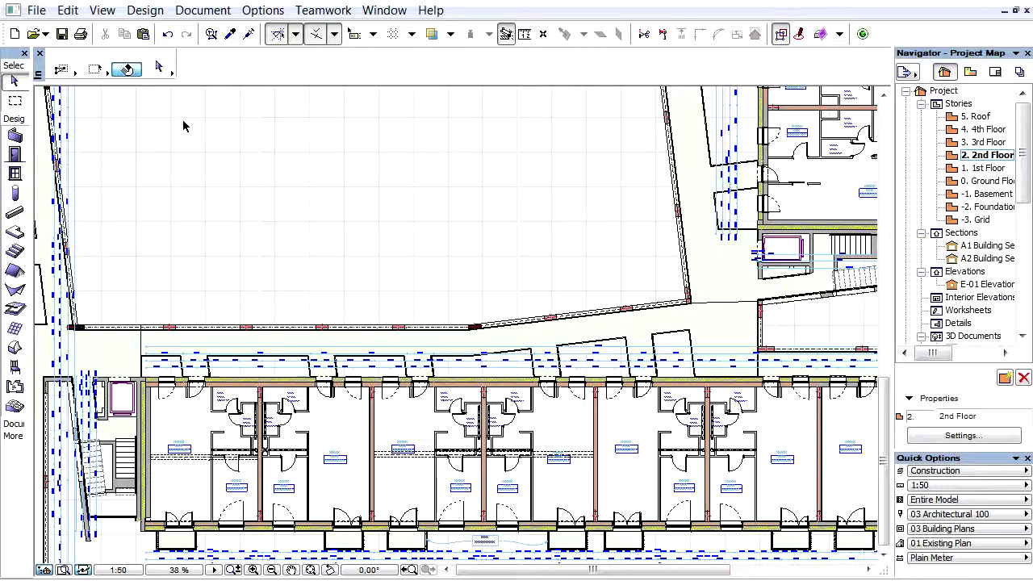
Select both 2nd Floor elevators with the Elevator criteria set in Find & Select.
{"action": "left_click", "coordinate": [76, 10]}
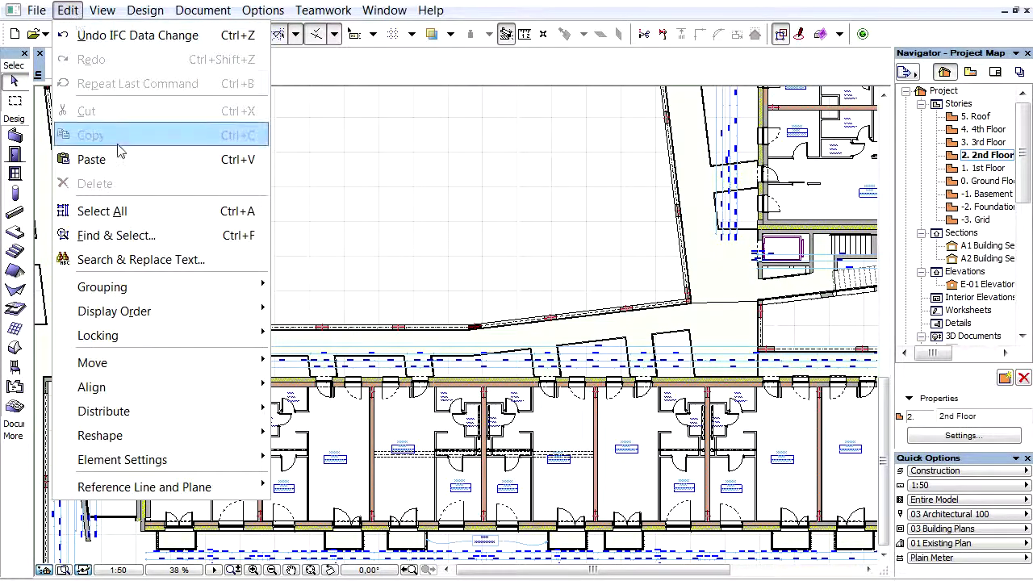
{"action": "left_click", "coordinate": [188, 238]}
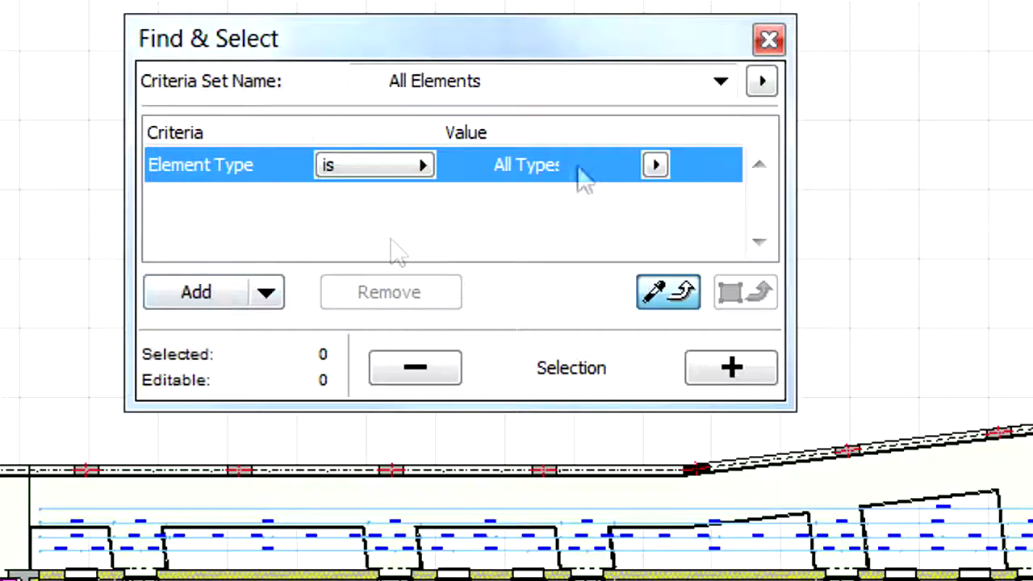
{"action": "left_click", "coordinate": [484, 133]}
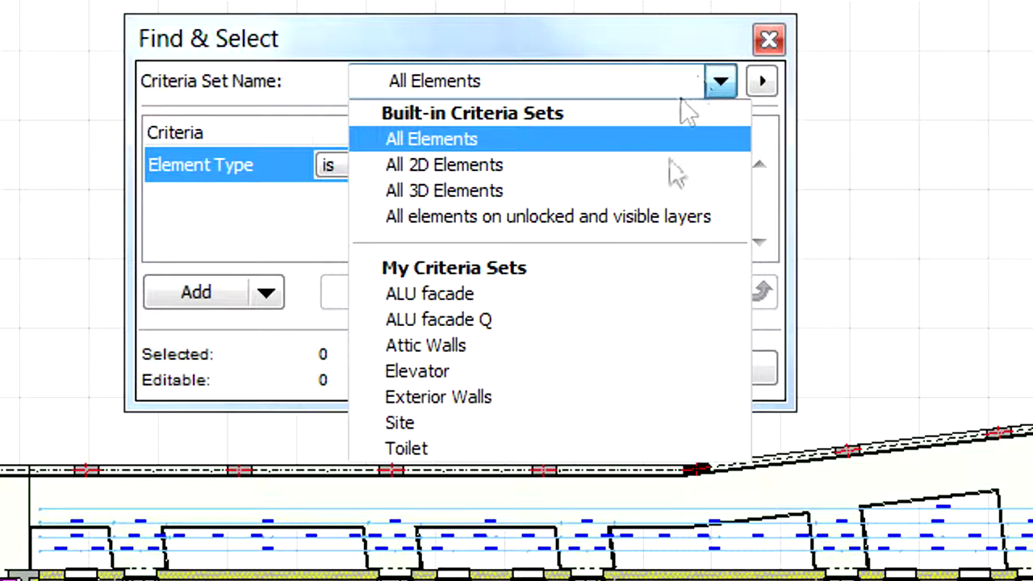
{"action": "left_click", "coordinate": [665, 371]}
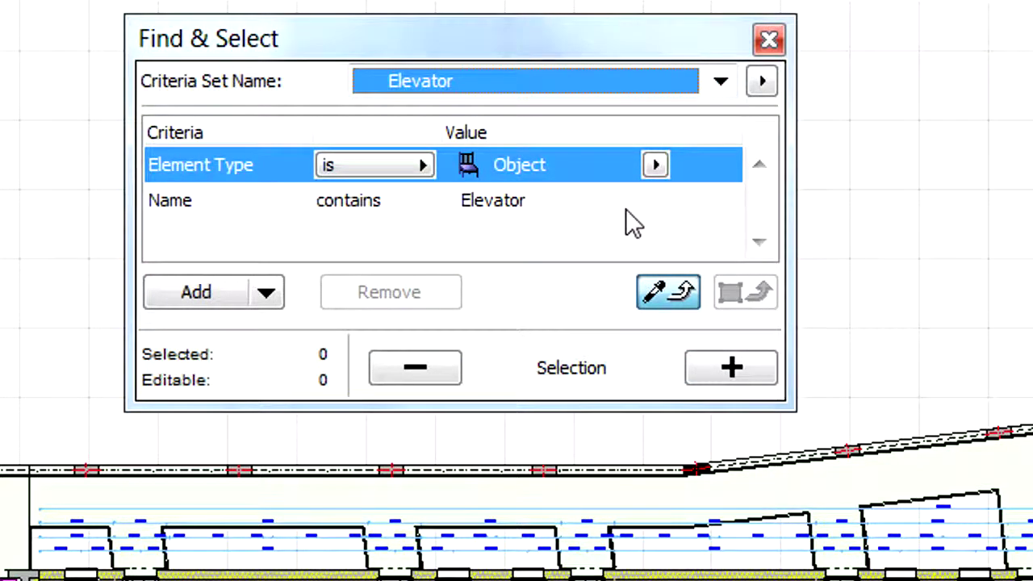
{"action": "left_click", "coordinate": [734, 371]}
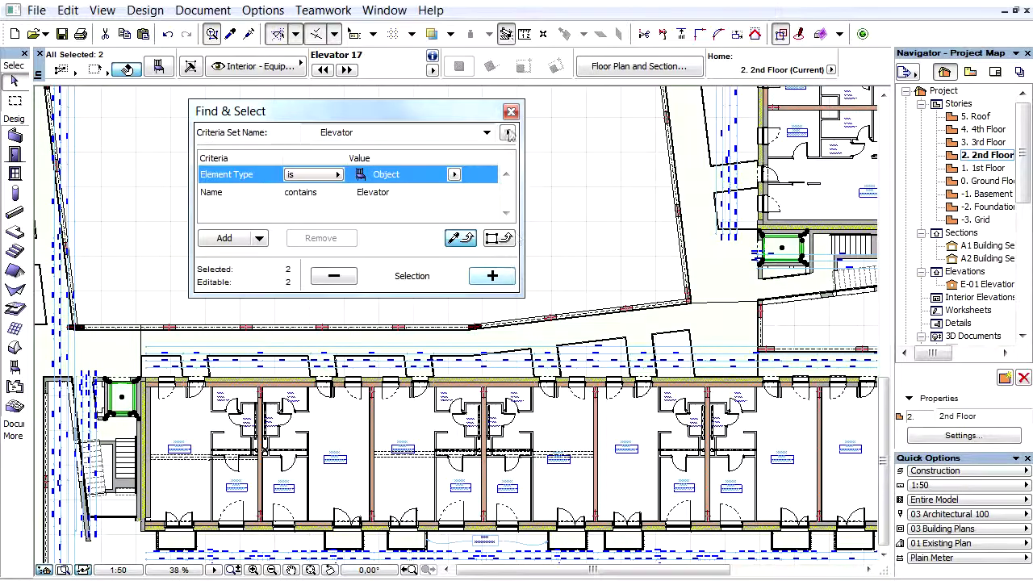
{"action": "left_click", "coordinate": [511, 111]}
Open the IFC Manager from File Special > IFC 2x3.
{"action": "left_click", "coordinate": [37, 11]}
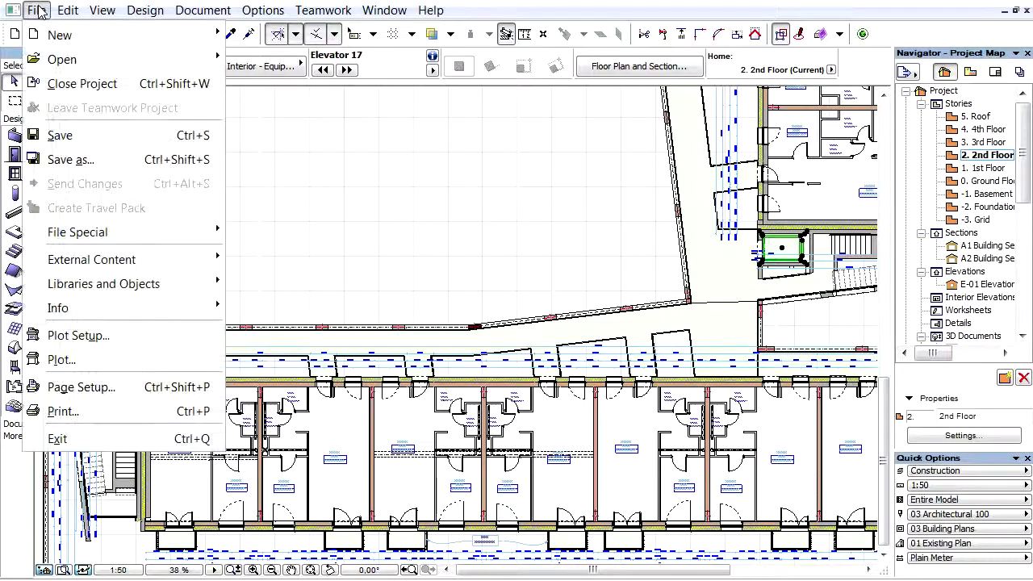
{"action": "mouse_move", "coordinate": [186, 231]}
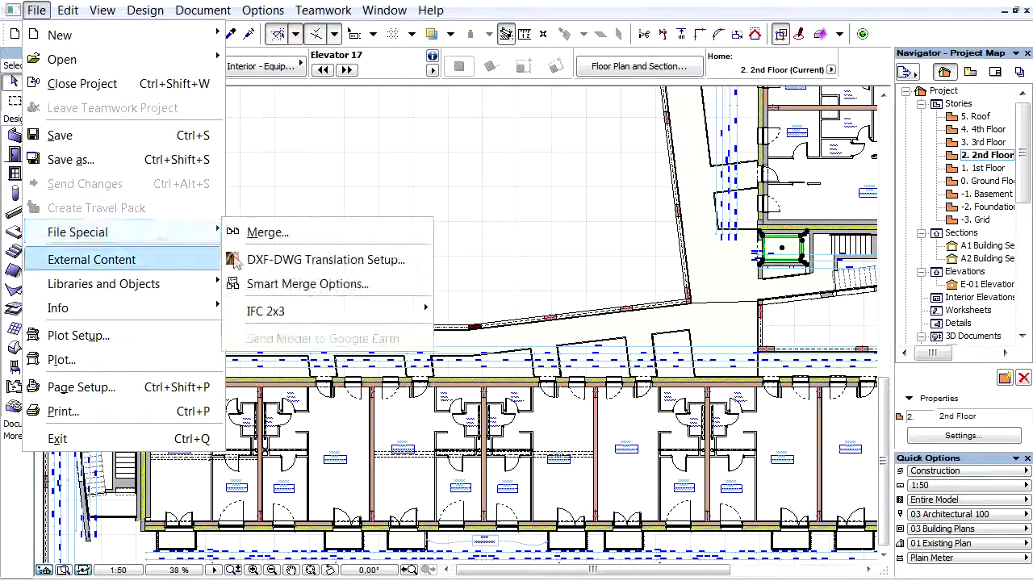
{"action": "mouse_move", "coordinate": [351, 315]}
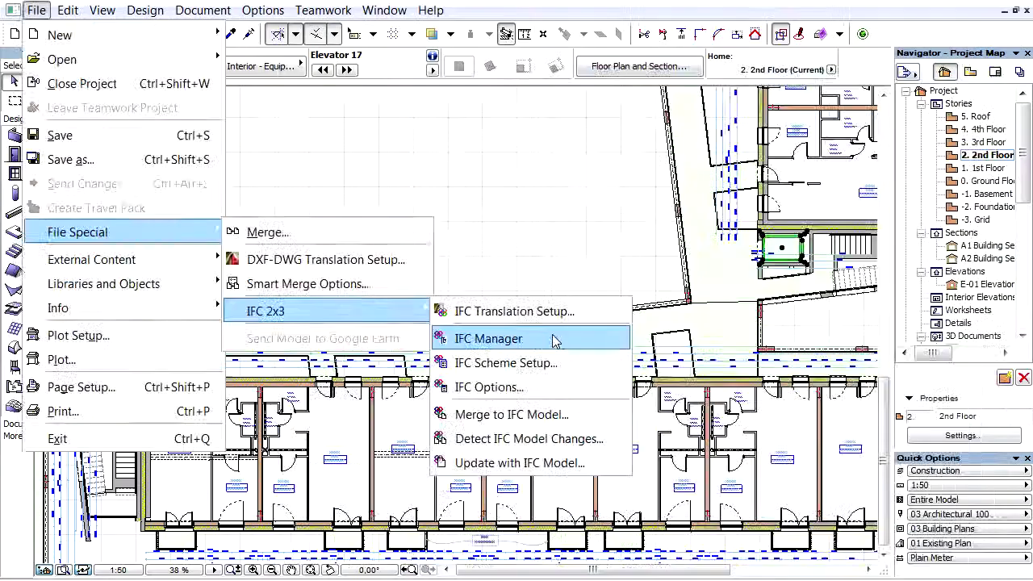
{"action": "left_click", "coordinate": [797, 365]}
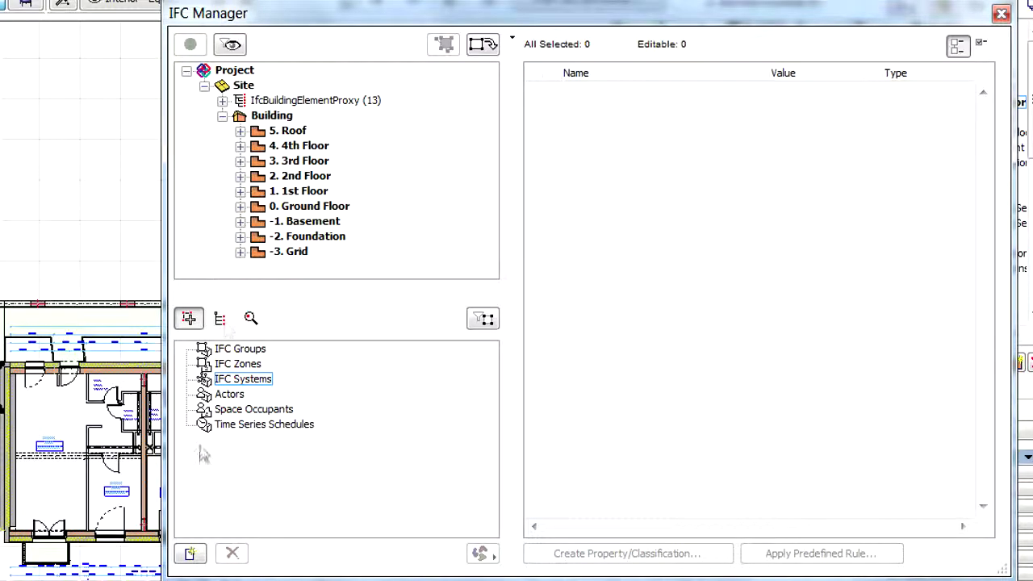
Add a new IFC system and rename it from New System to Elevator.
{"action": "left_click", "coordinate": [199, 557]}
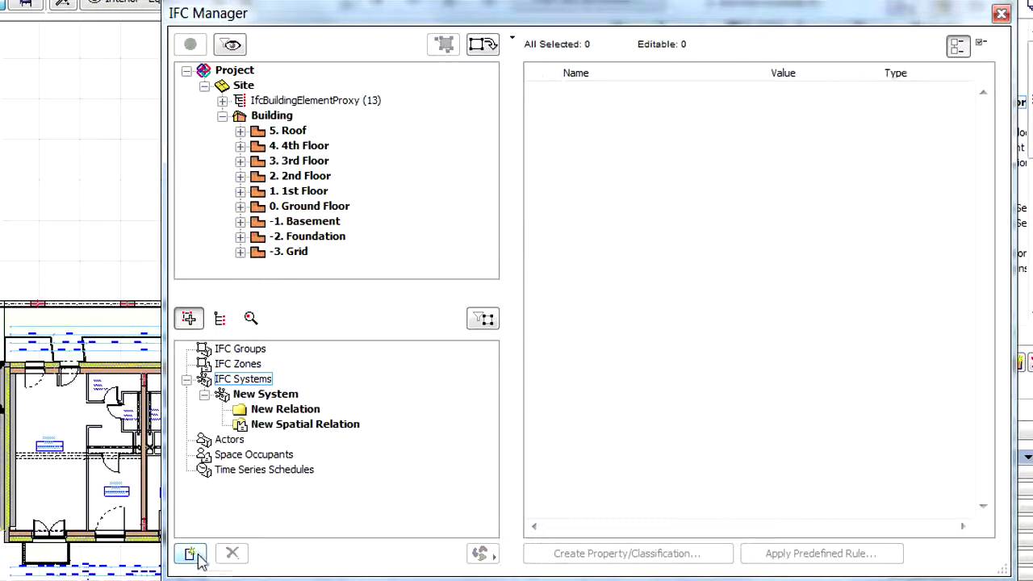
{"action": "left_click", "coordinate": [294, 395]}
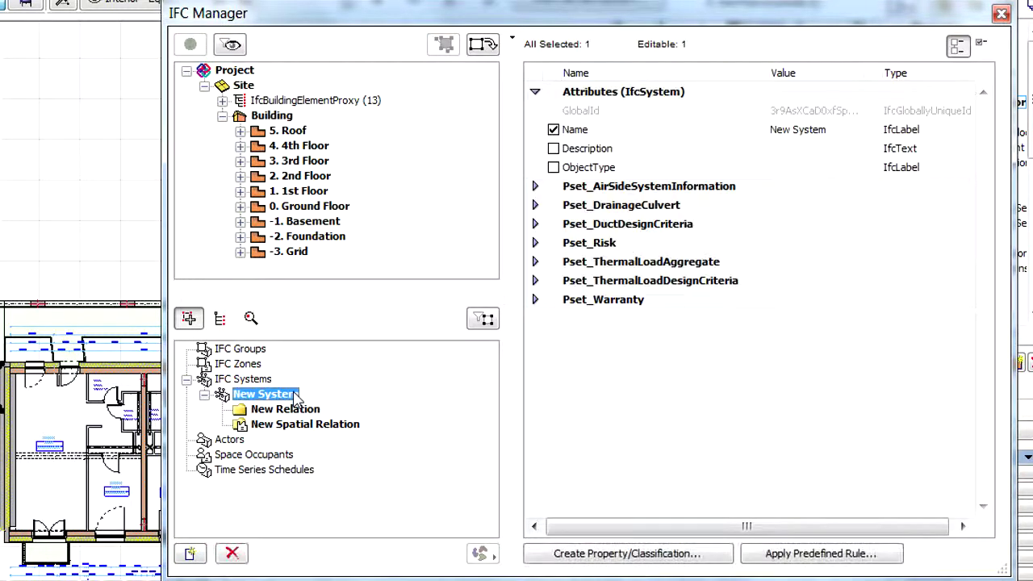
{"action": "left_click", "coordinate": [830, 133]}
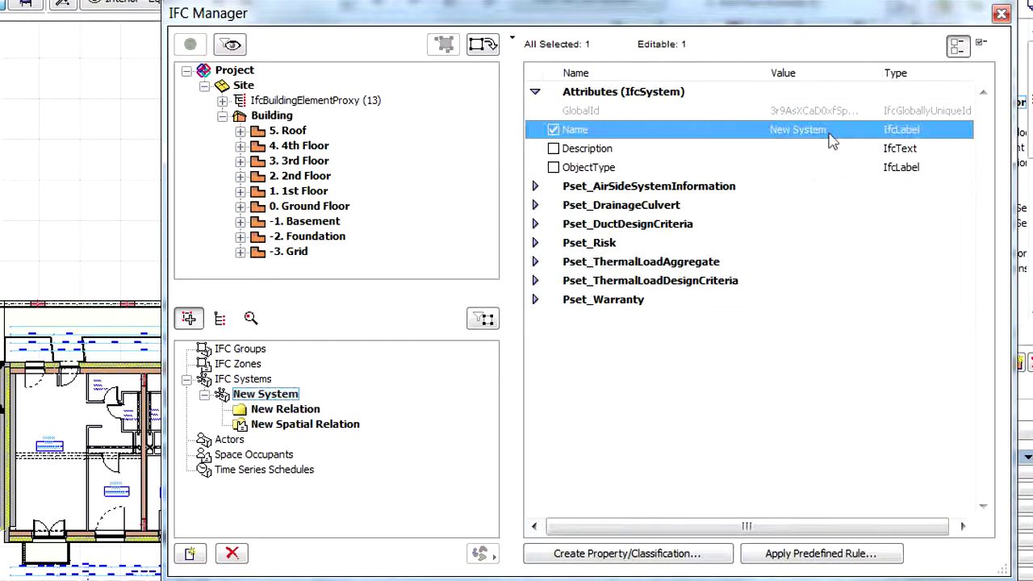
{"action": "left_click", "coordinate": [829, 131]}
{"action": "left_click_drag", "start_coordinate": [829, 132], "coordinate": [750, 136]}
{"action": "type", "text": "E"}
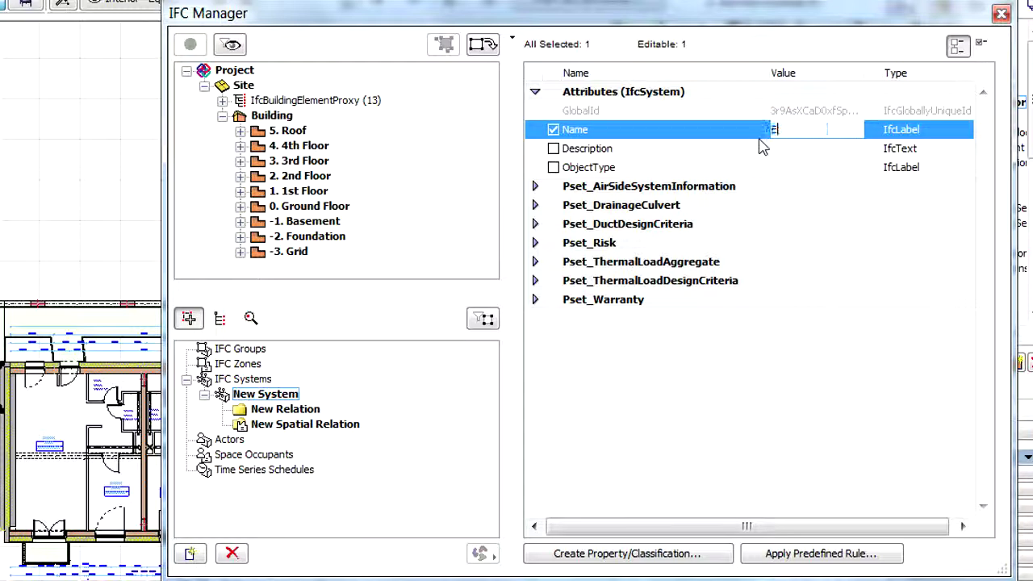
{"action": "type", "text": "levator"}
{"action": "key", "text": "Return"}
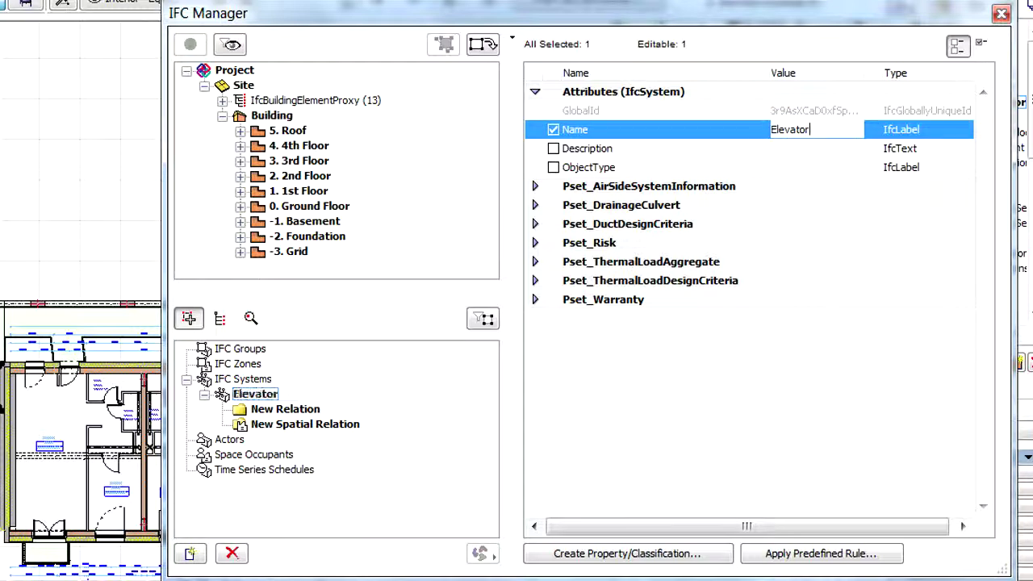
Move the selected elevators EL-1 and EL-2 into the Elevator system's relation.
{"action": "left_click", "coordinate": [477, 48]}
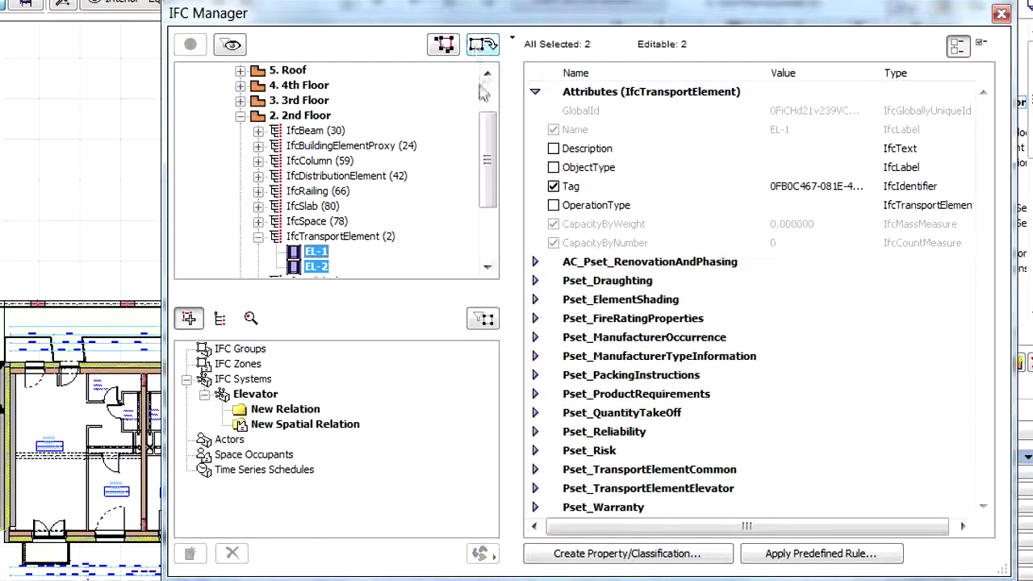
{"action": "left_click_drag", "start_coordinate": [492, 123], "coordinate": [495, 143]}
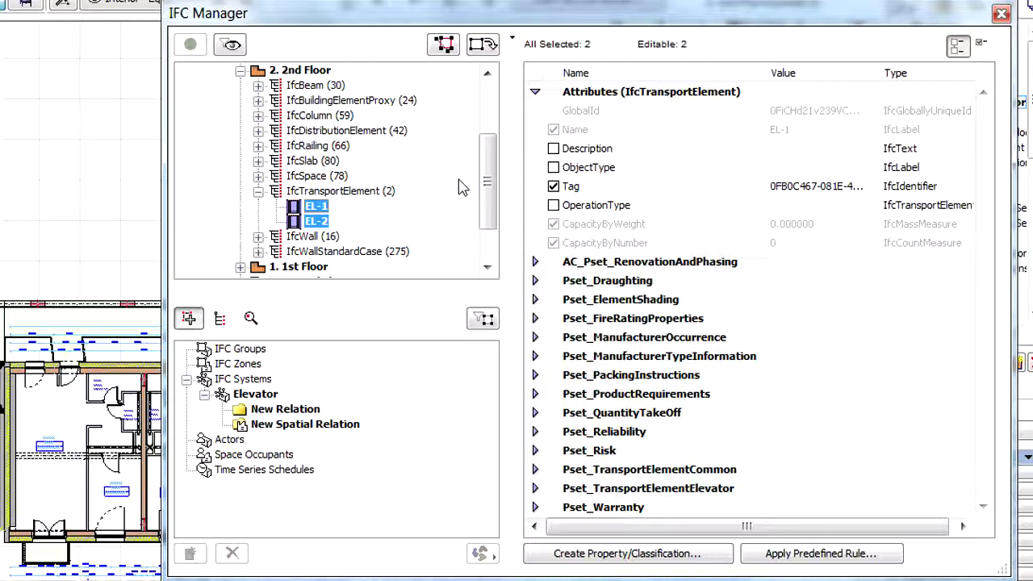
{"action": "left_click_drag", "start_coordinate": [316, 208], "coordinate": [266, 413]}
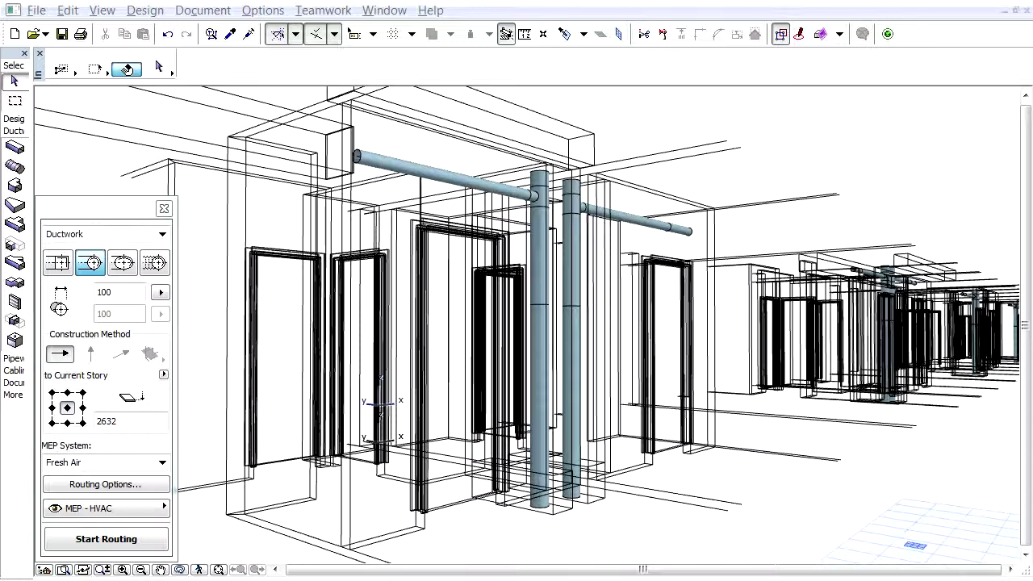
Reopen the IFC Manager and select the IFC Systems category.
{"action": "left_click", "coordinate": [37, 10]}
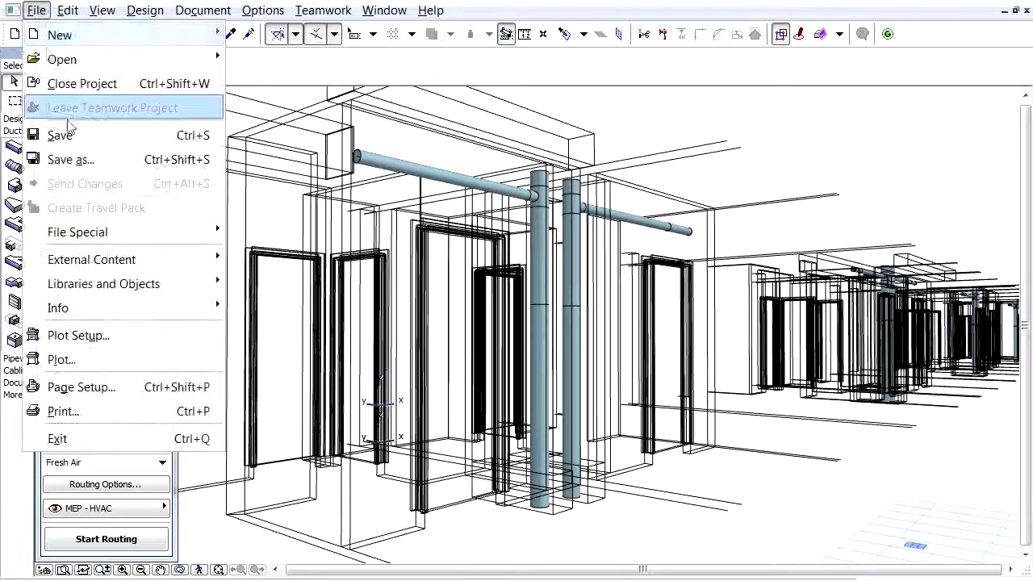
{"action": "mouse_move", "coordinate": [184, 235]}
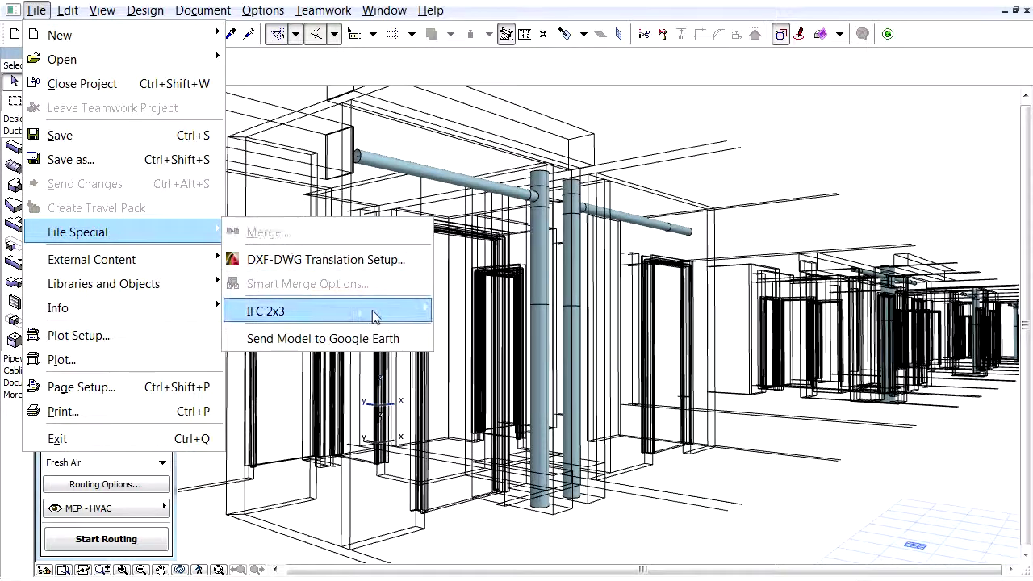
{"action": "mouse_move", "coordinate": [403, 313]}
{"action": "left_click", "coordinate": [549, 337]}
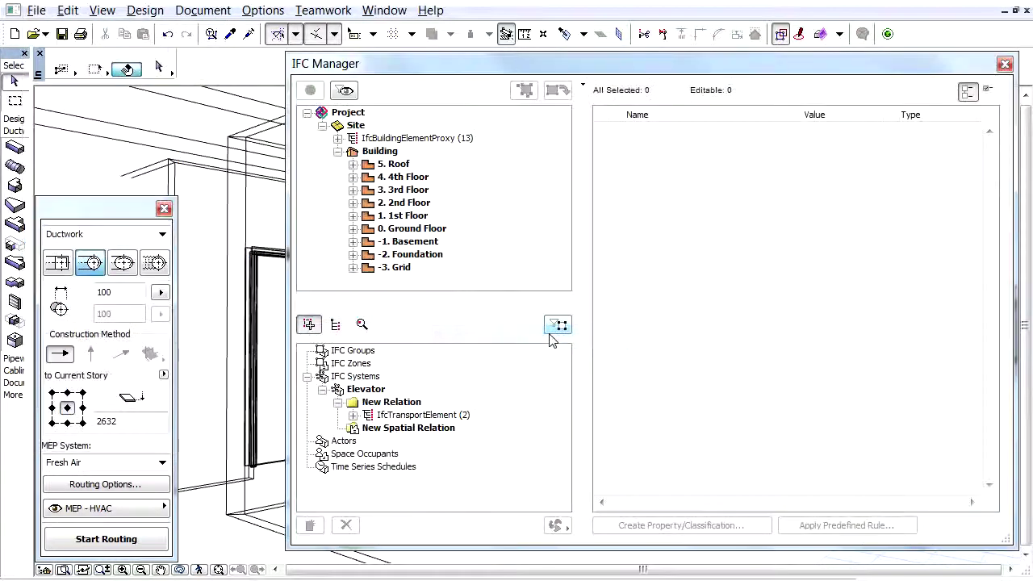
{"action": "left_click", "coordinate": [359, 376]}
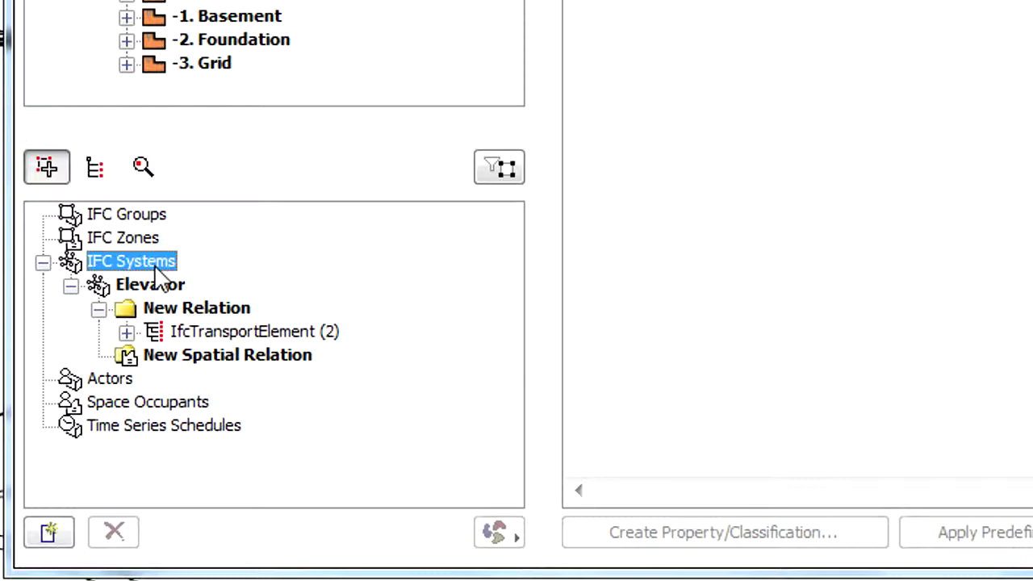
Create another IFC system linked to the Fresh Air MEP system type.
{"action": "left_click", "coordinate": [48, 532]}
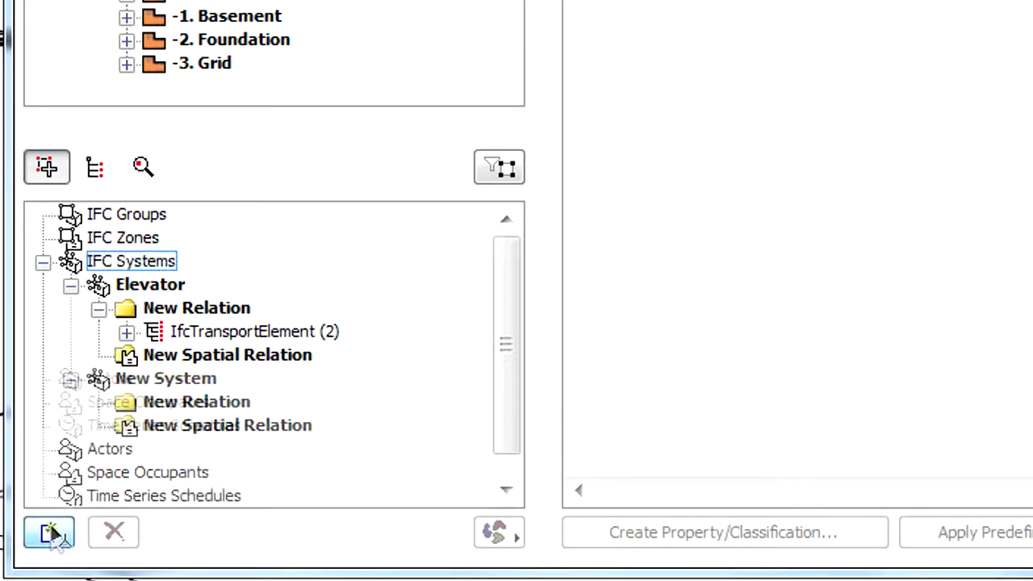
{"action": "left_click", "coordinate": [182, 386]}
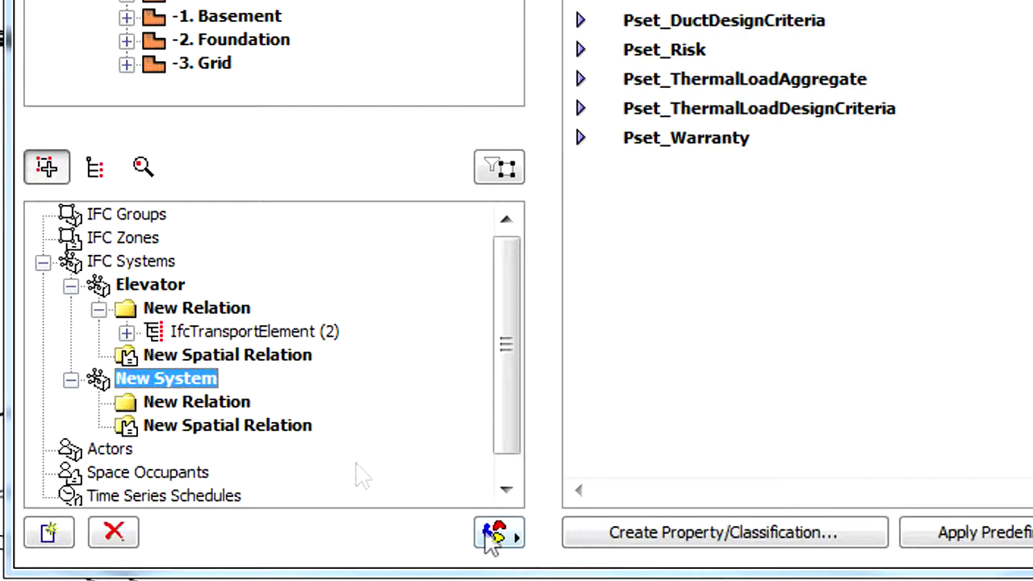
{"action": "left_click", "coordinate": [497, 532]}
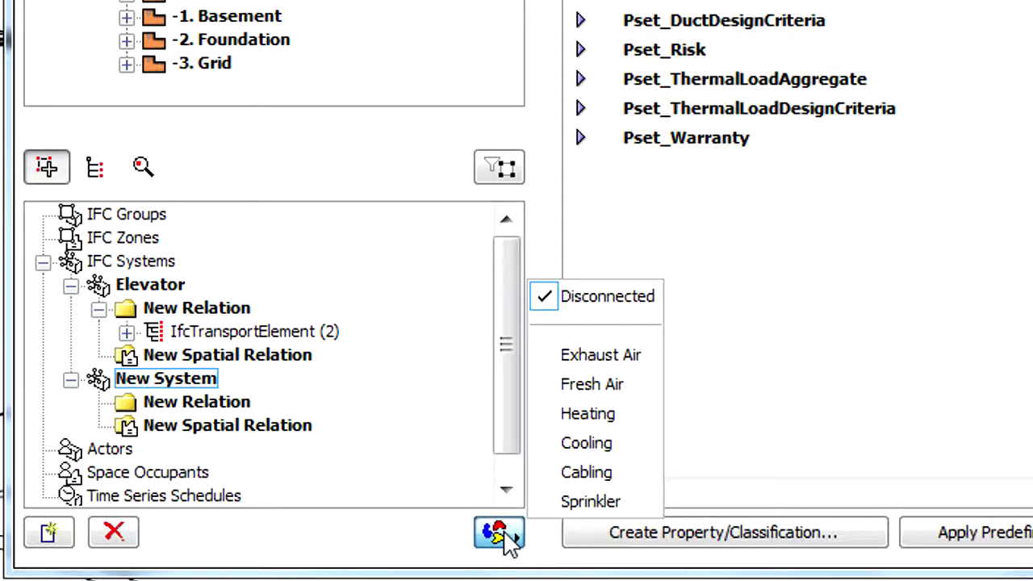
{"action": "left_click", "coordinate": [641, 387]}
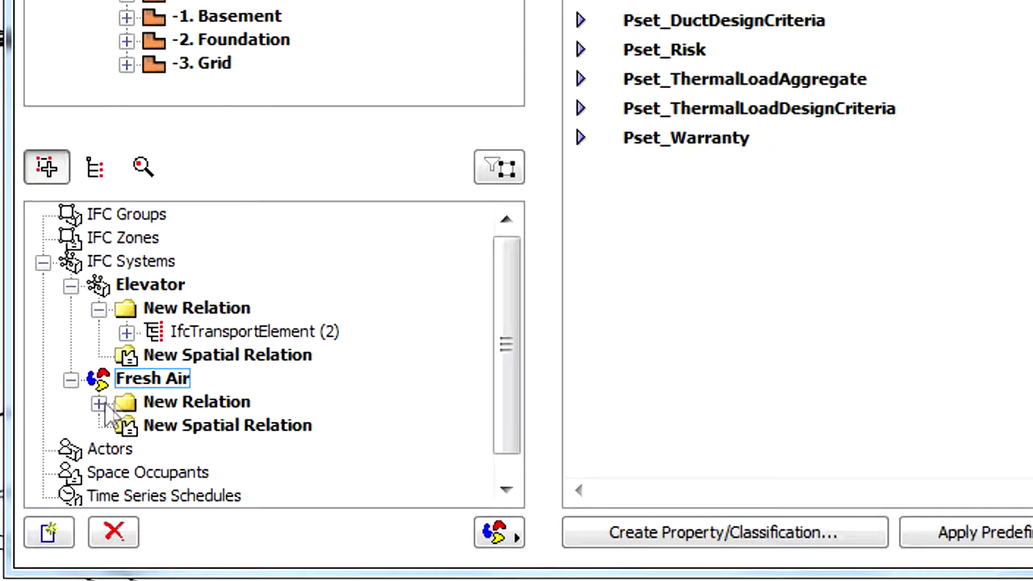
Expand Fresh Air's relation to review its 48 duct distribution elements, hiding property details.
{"action": "left_click", "coordinate": [100, 403]}
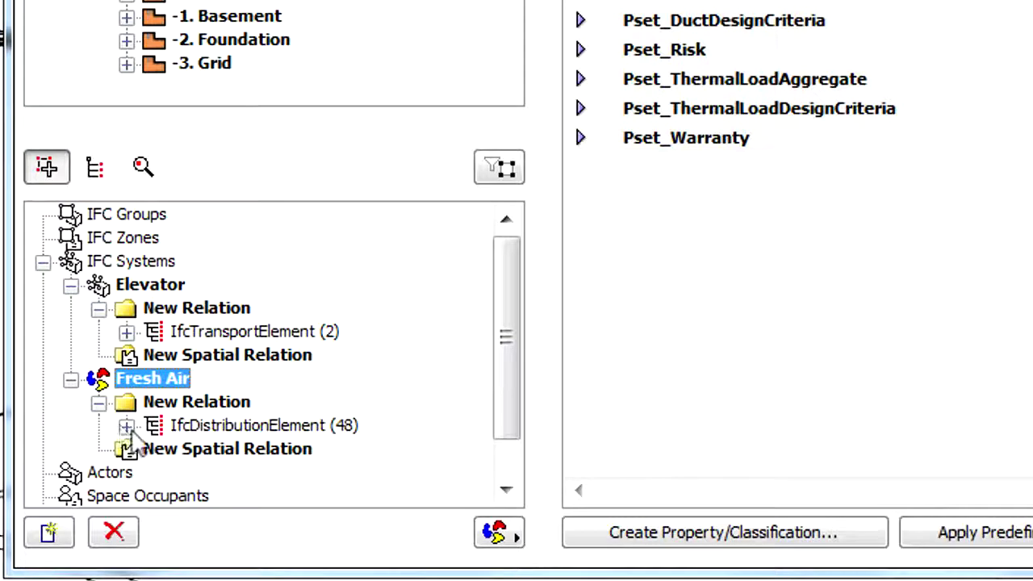
{"action": "left_click", "coordinate": [126, 426]}
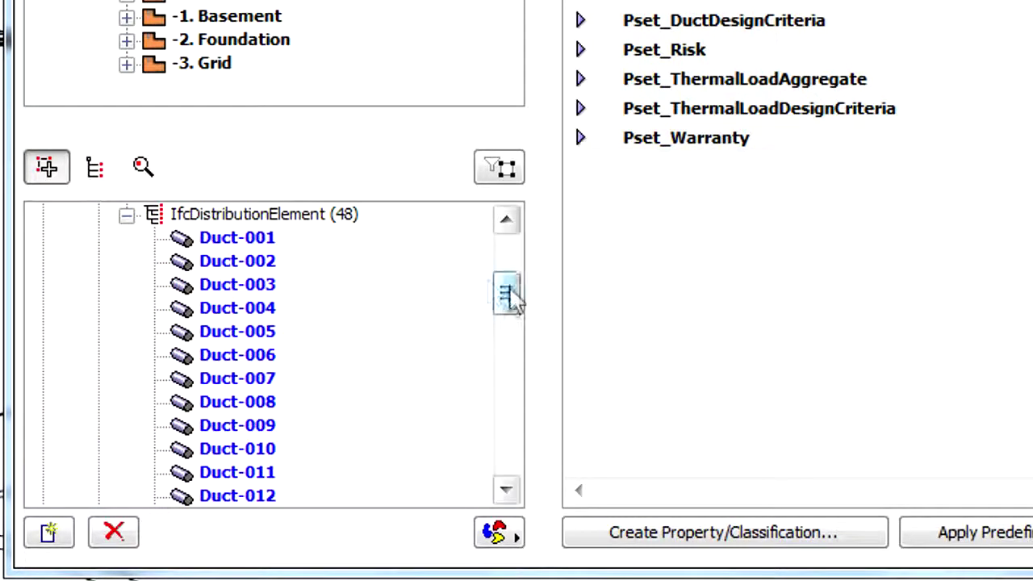
{"action": "left_click_drag", "start_coordinate": [512, 299], "coordinate": [503, 457]}
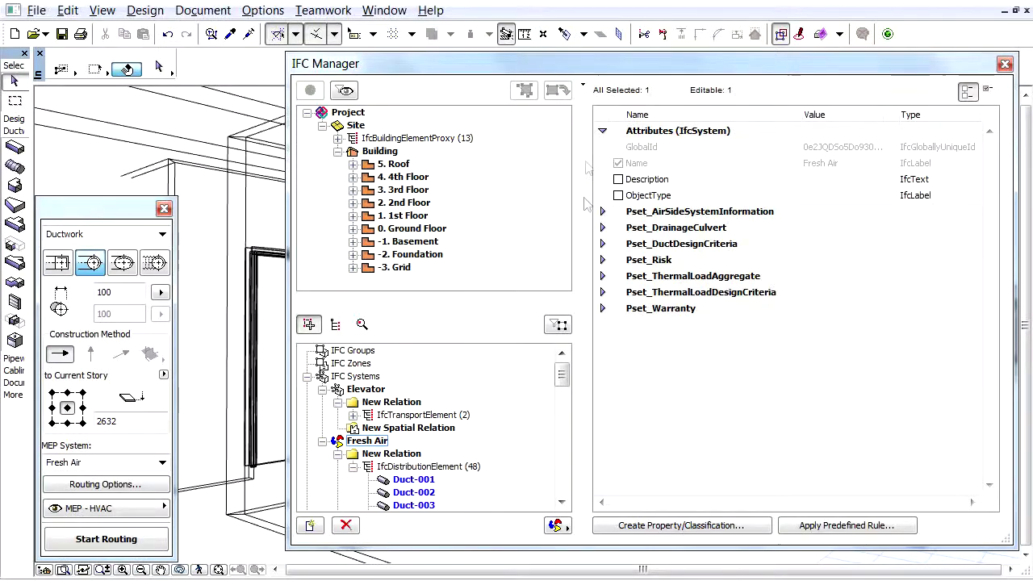
{"action": "left_click", "coordinate": [582, 84]}
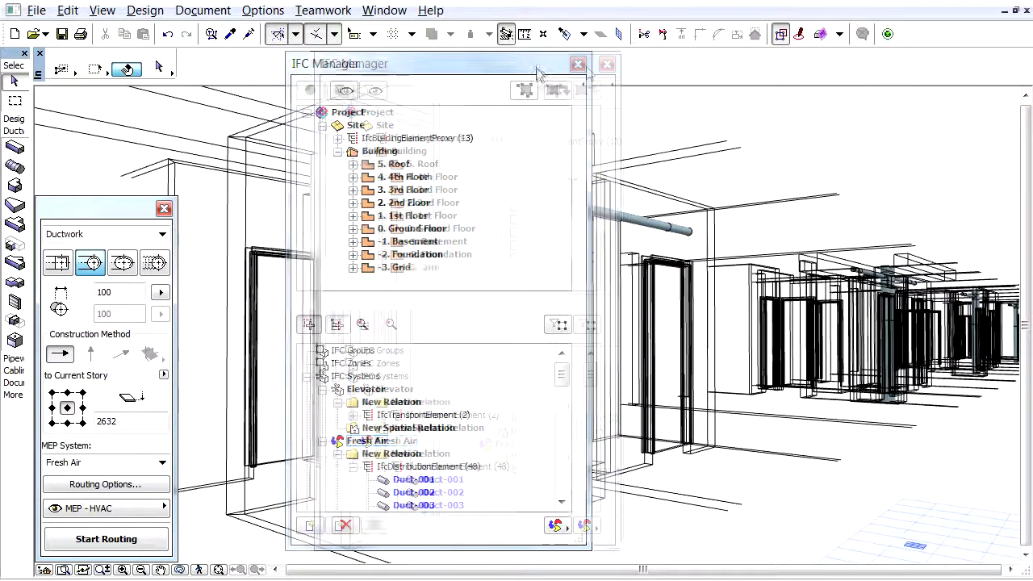
Route the final duct from the existing duct's end, then refresh the out-of-date IFC tree.
{"action": "left_click_drag", "start_coordinate": [539, 74], "coordinate": [966, 76]}
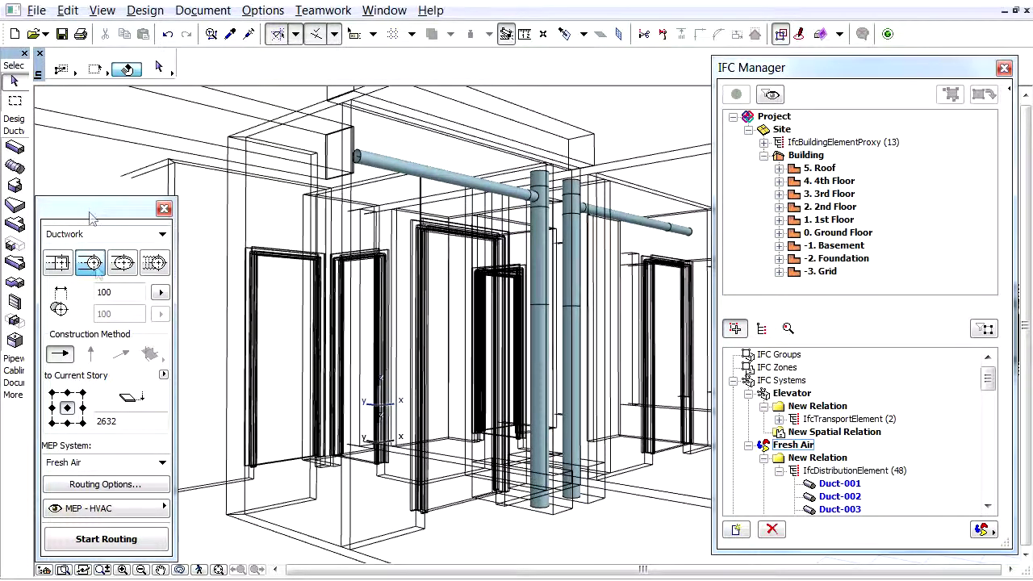
{"action": "left_click", "coordinate": [131, 541]}
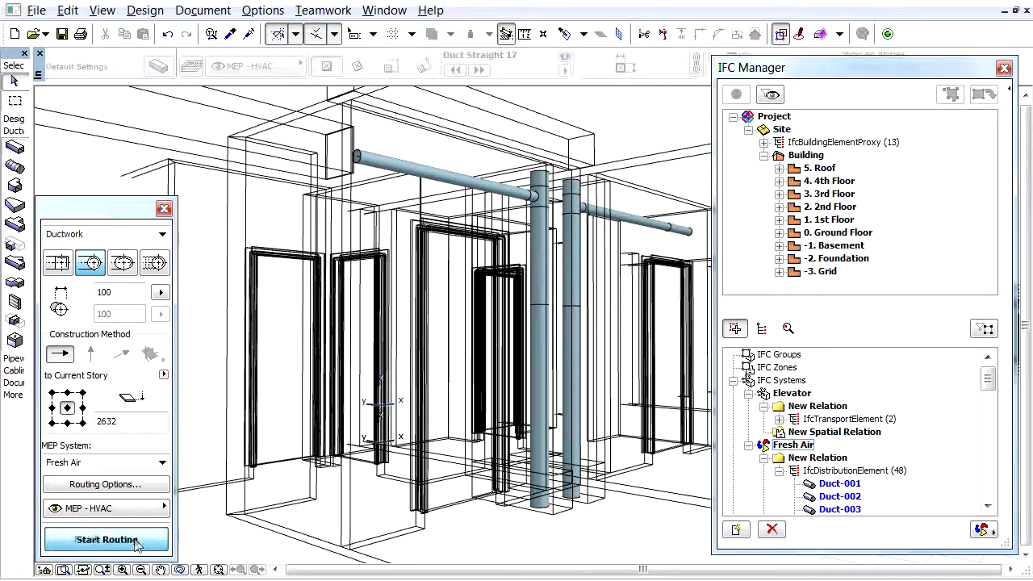
{"action": "left_click", "coordinate": [358, 150]}
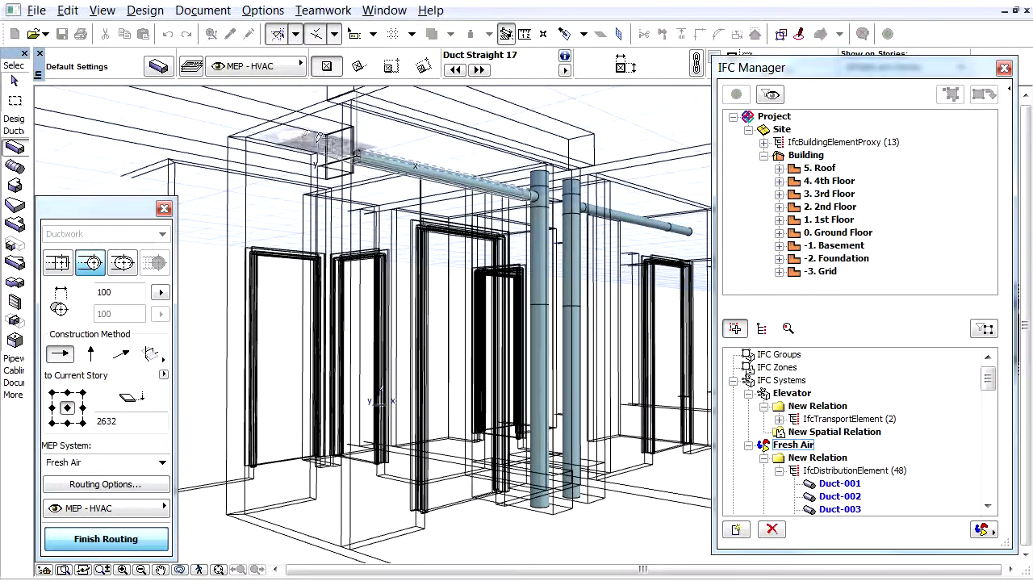
{"action": "double_click", "coordinate": [178, 112]}
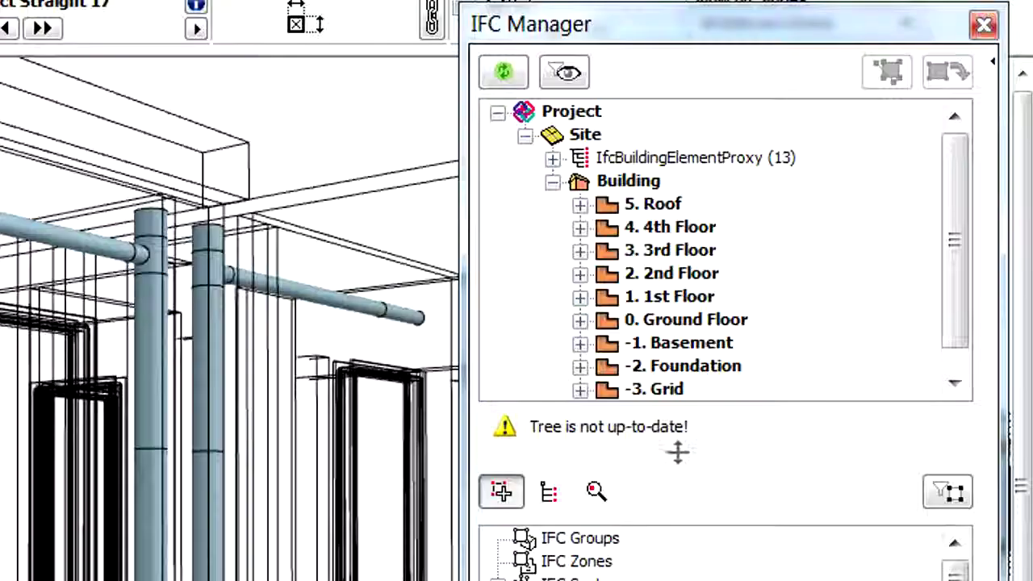
{"action": "left_click", "coordinate": [512, 73]}
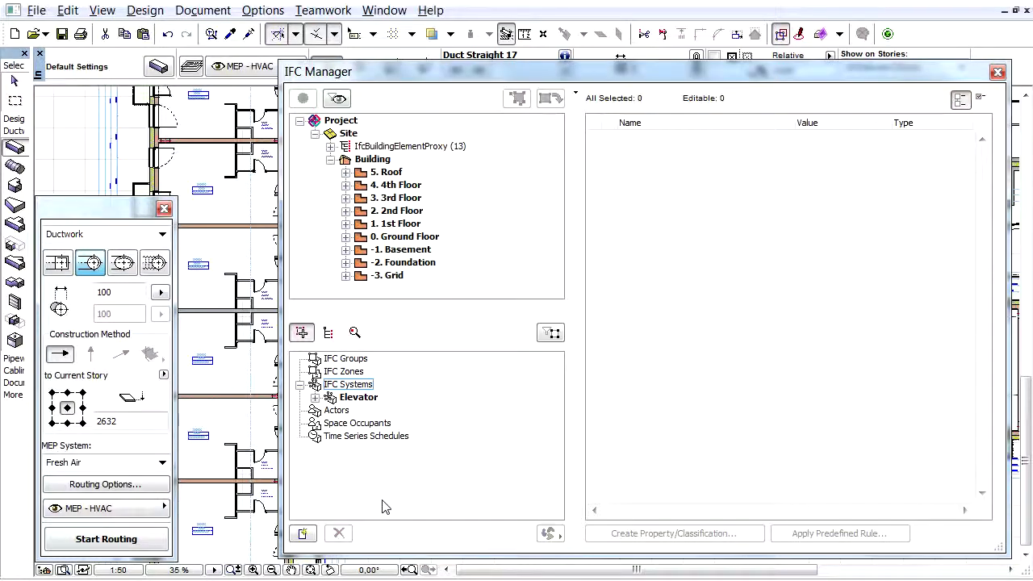
Create a new IFC system named Plumbing System.
{"action": "left_click", "coordinate": [368, 385]}
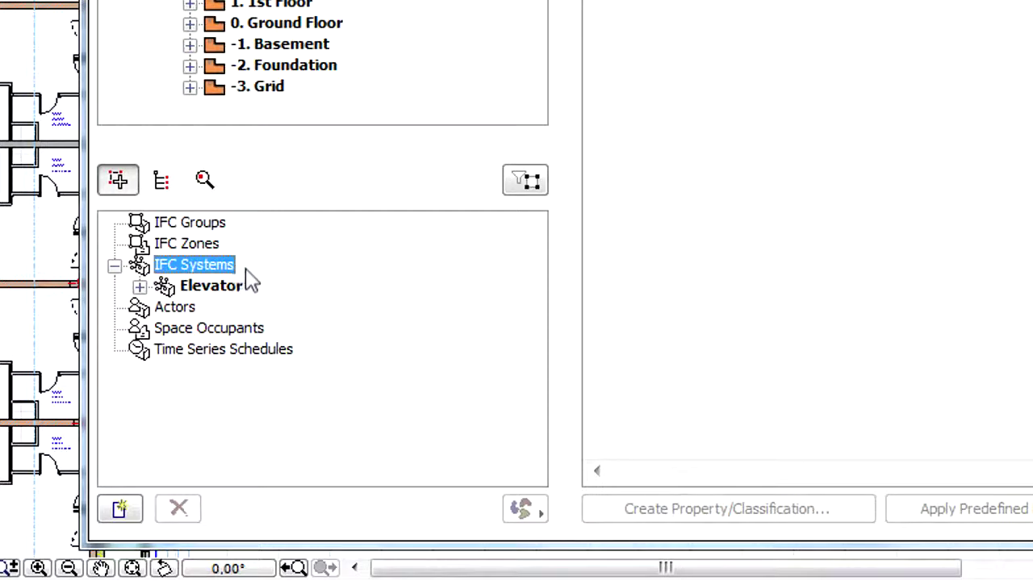
{"action": "left_click", "coordinate": [134, 510]}
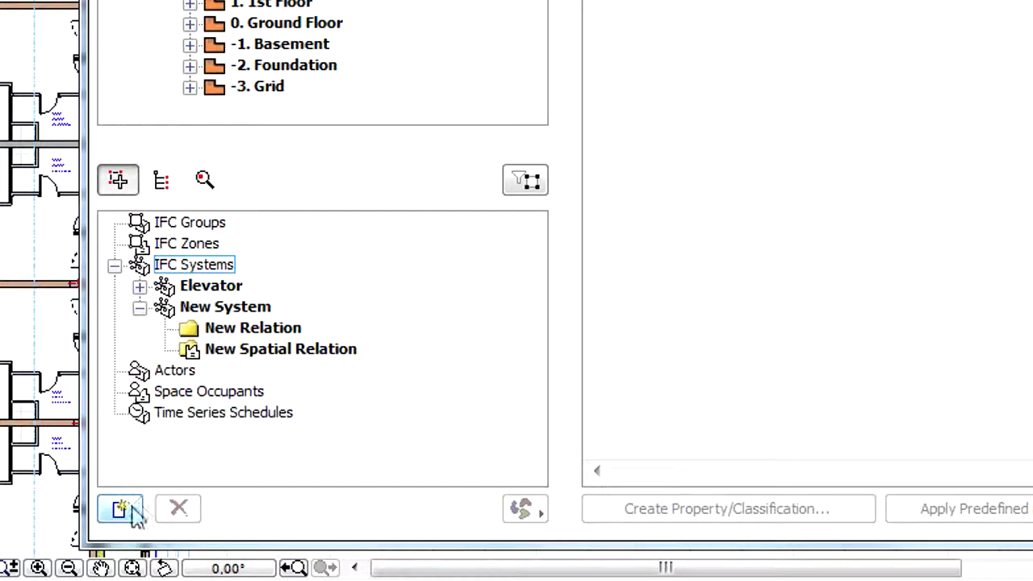
{"action": "left_click", "coordinate": [246, 313]}
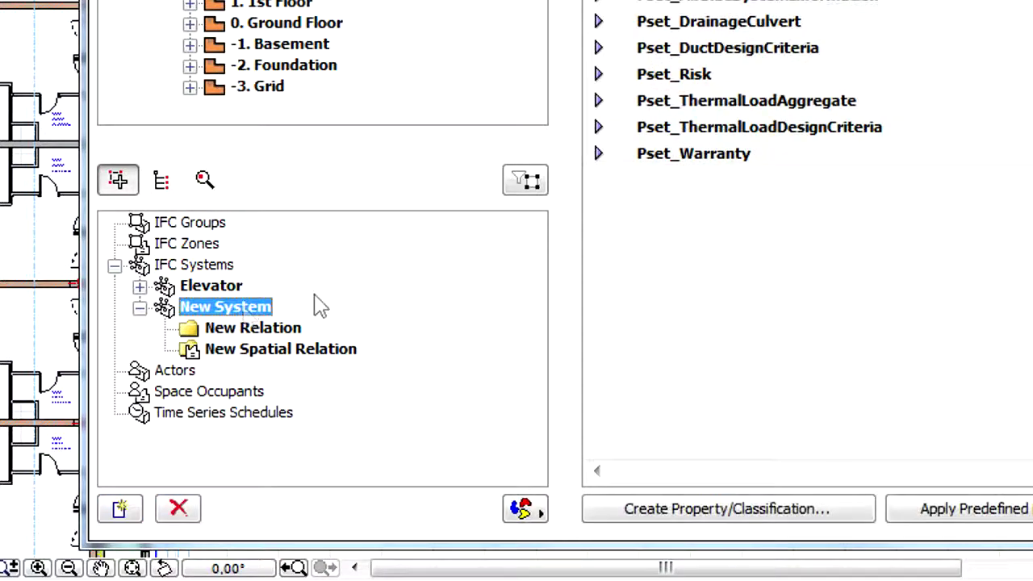
{"action": "left_click", "coordinate": [729, 187]}
{"action": "left_click_drag", "start_coordinate": [752, 188], "coordinate": [641, 180]}
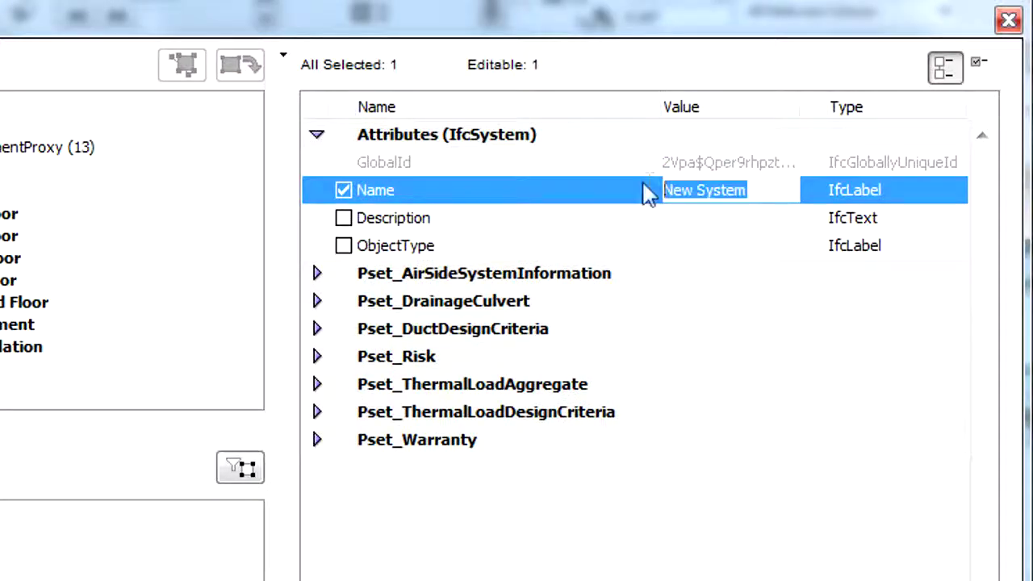
{"action": "type", "text": "Plumbing System"}
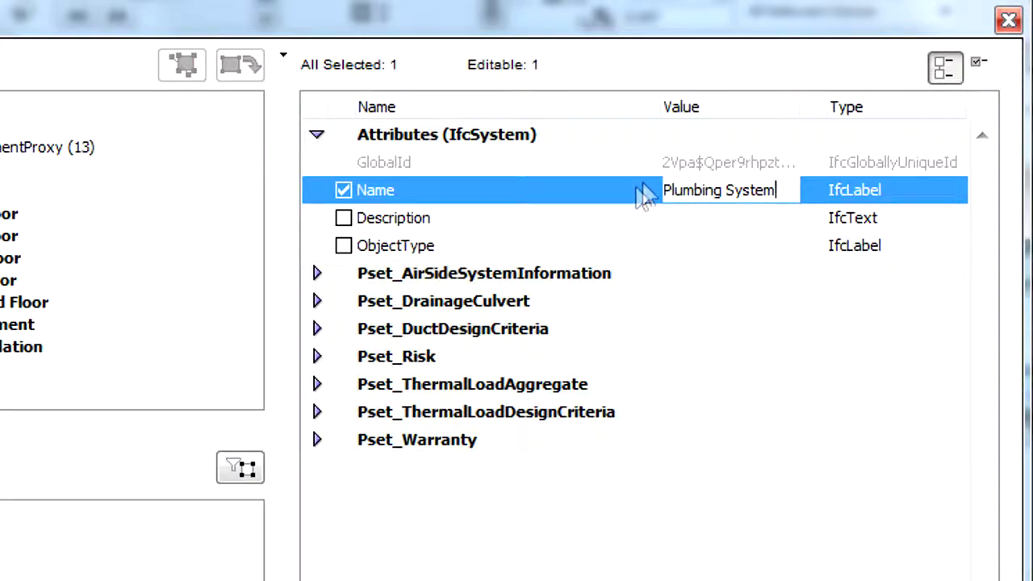
{"action": "key", "text": "Return"}
Give Plumbing System three subsystems typed Hot Water, Cold Water and Waste Water.
{"action": "left_click", "coordinate": [43, 546]}
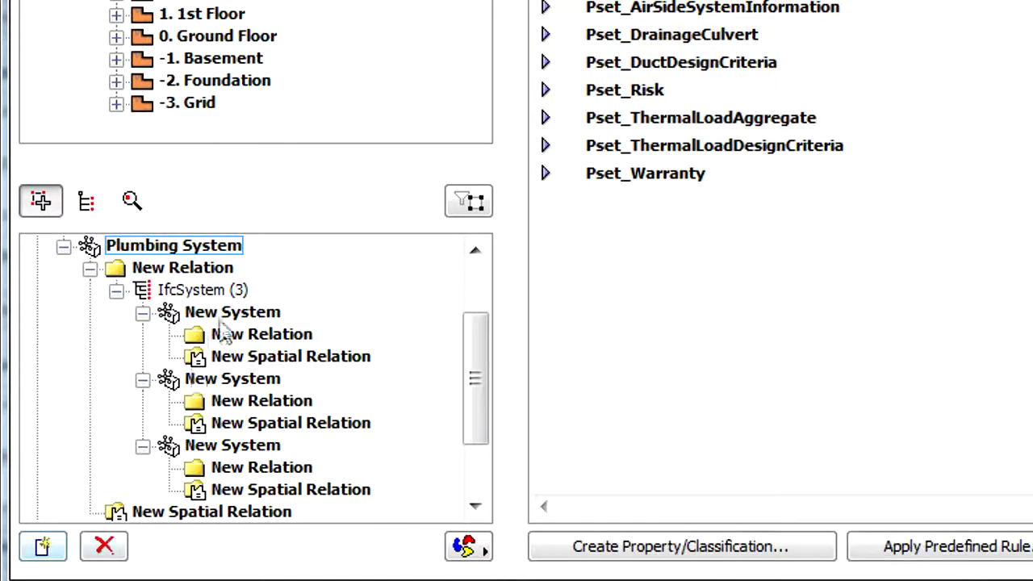
{"action": "left_click", "coordinate": [230, 312]}
{"action": "left_click", "coordinate": [481, 550]}
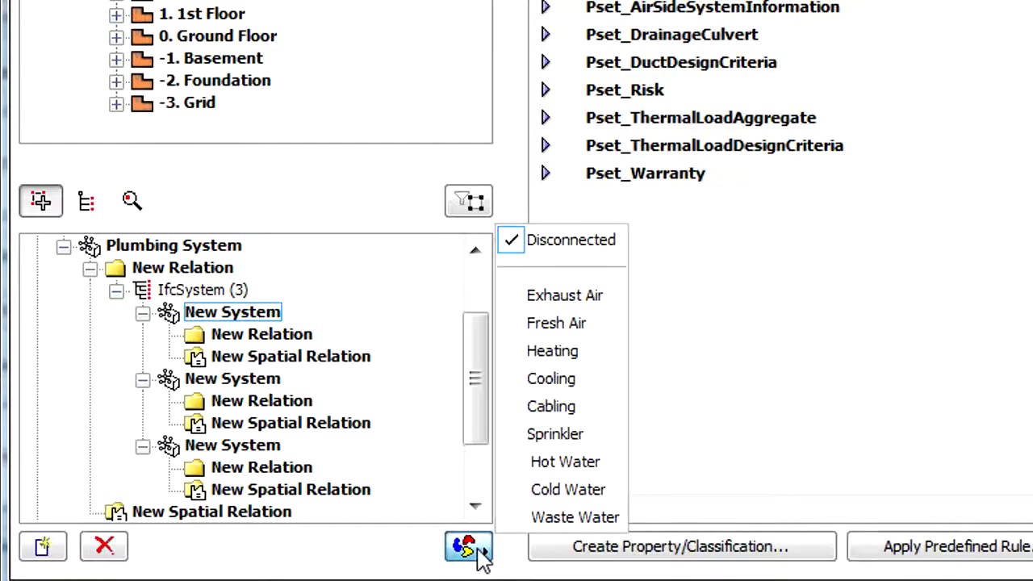
{"action": "left_click", "coordinate": [557, 463]}
{"action": "left_click", "coordinate": [236, 382]}
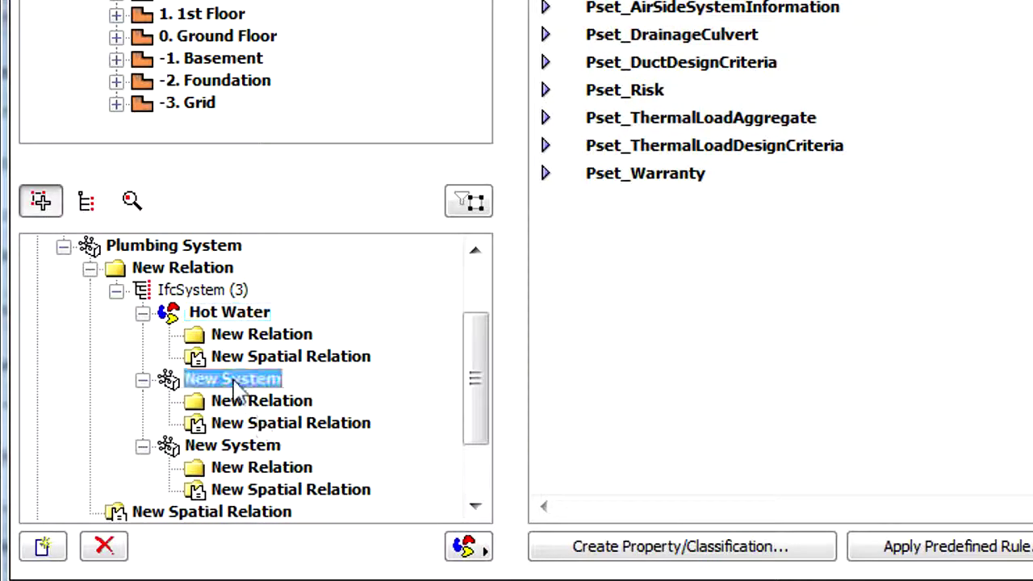
{"action": "left_click", "coordinate": [468, 548]}
{"action": "left_click", "coordinate": [559, 489]}
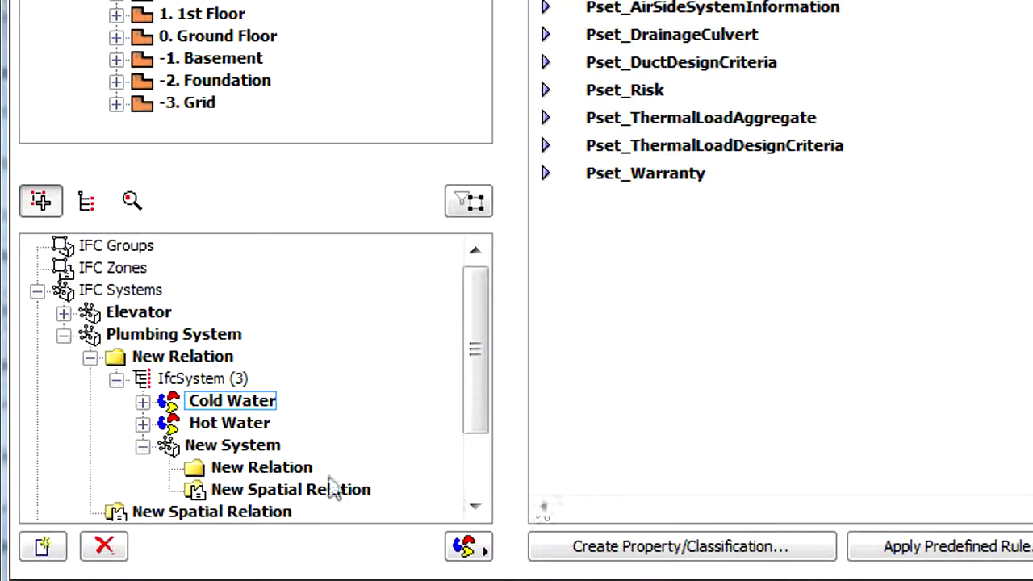
{"action": "left_click", "coordinate": [242, 447]}
{"action": "left_click", "coordinate": [484, 549]}
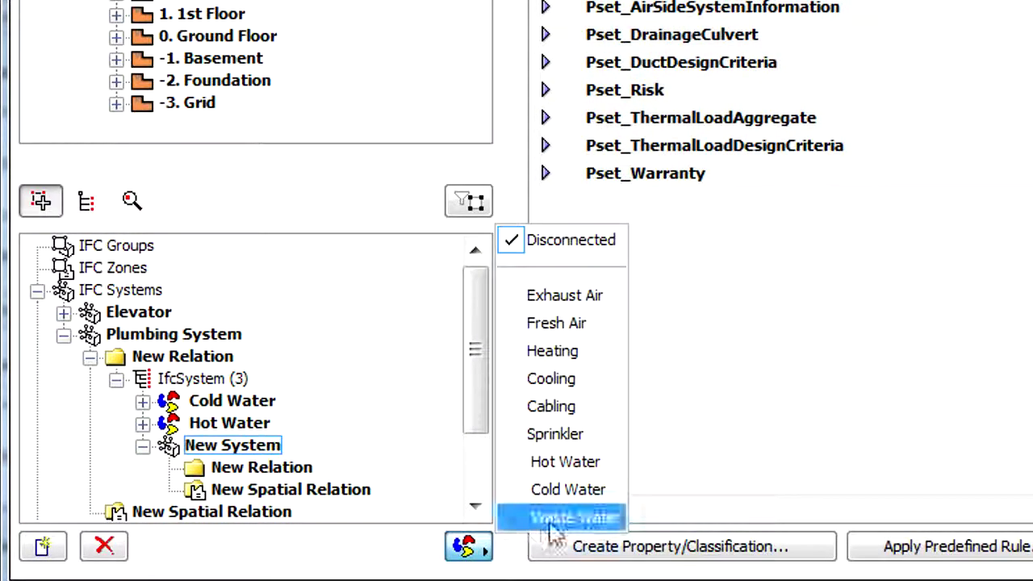
{"action": "left_click", "coordinate": [593, 521]}
{"action": "left_click", "coordinate": [141, 447]}
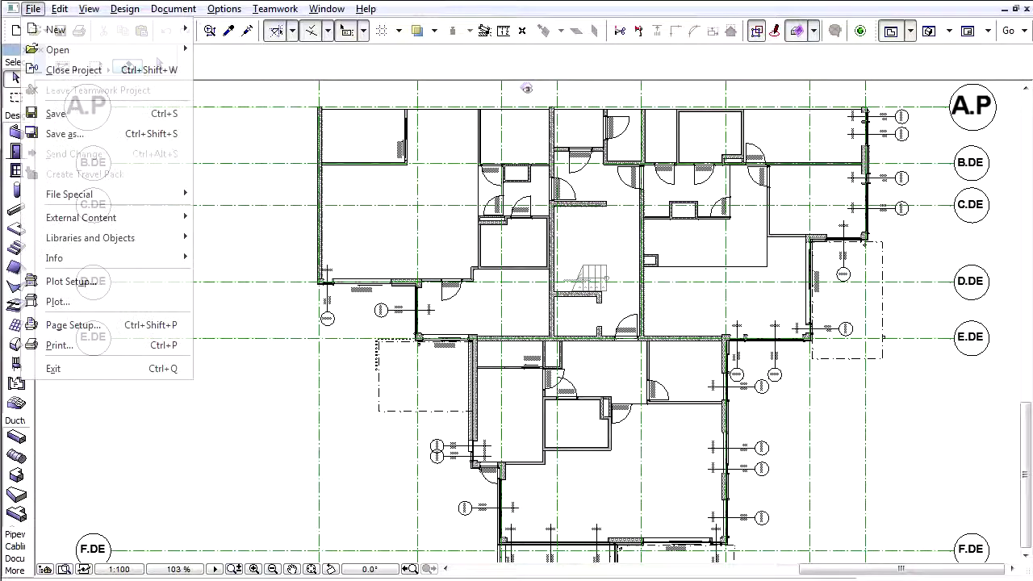
Merge Ventilation System.ifc using the Data Exchange with DDS-CAD MEP translator.
{"action": "mouse_move", "coordinate": [68, 194]}
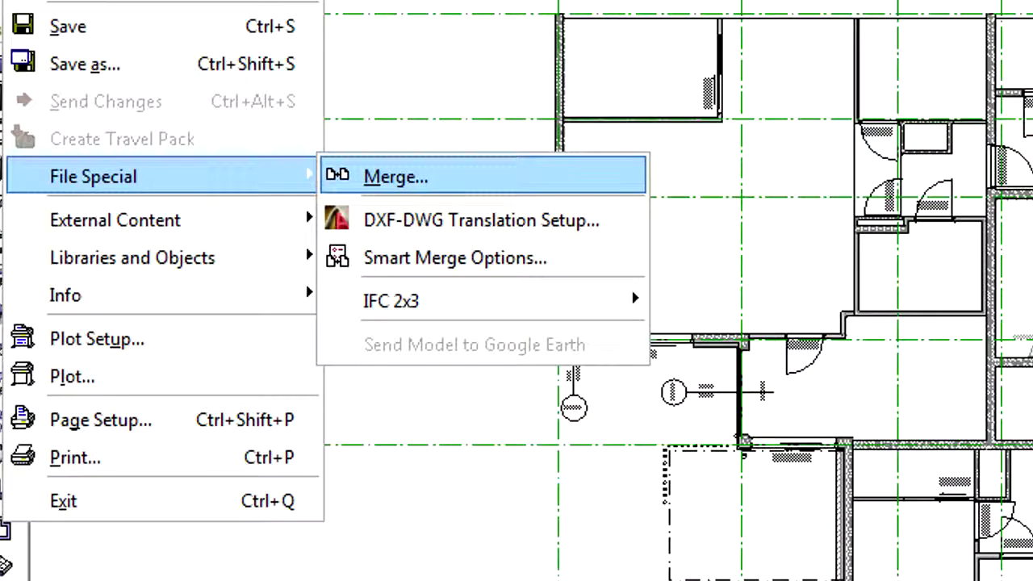
{"action": "left_click", "coordinate": [396, 176]}
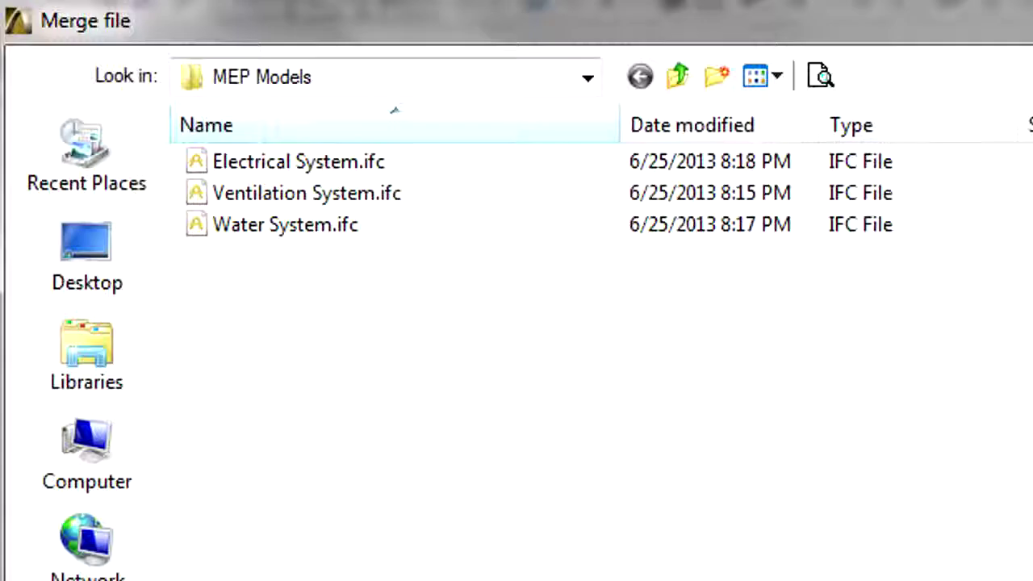
{"action": "left_click", "coordinate": [307, 193]}
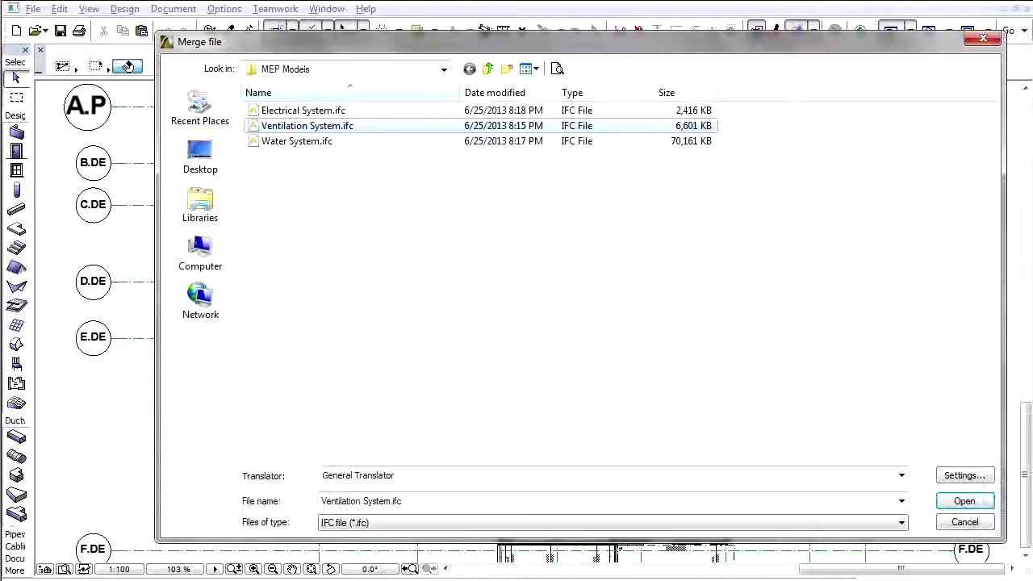
{"action": "left_click", "coordinate": [902, 476]}
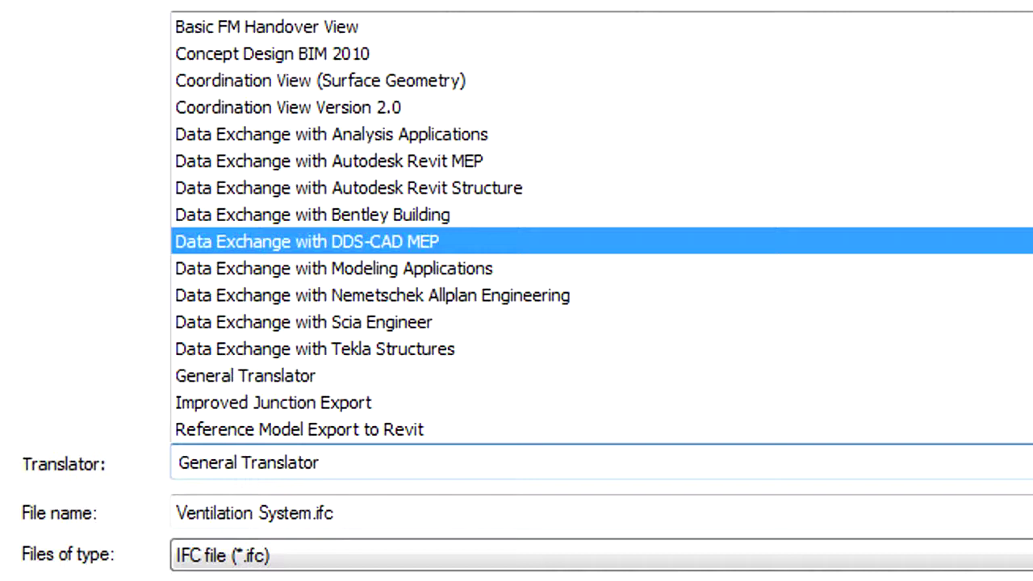
{"action": "left_click", "coordinate": [306, 241]}
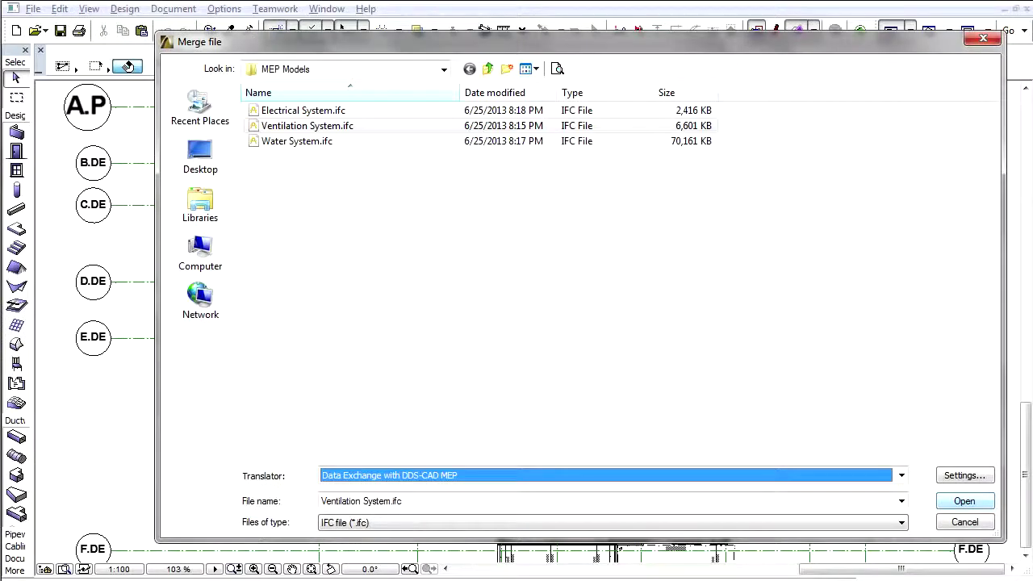
{"action": "left_click", "coordinate": [960, 498]}
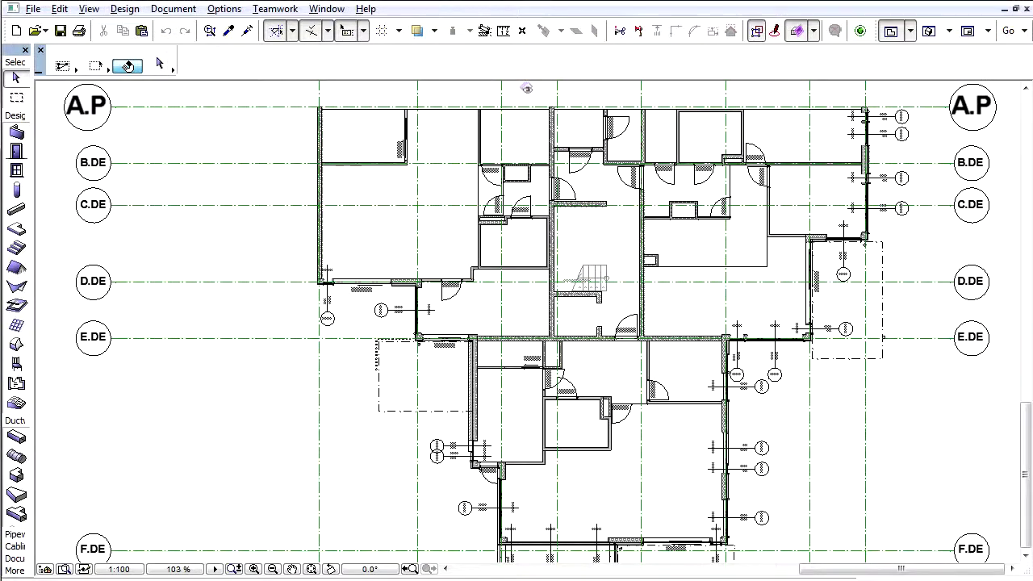
{"action": "left_click", "coordinate": [173, 9]}
{"action": "mouse_move", "coordinate": [242, 133]}
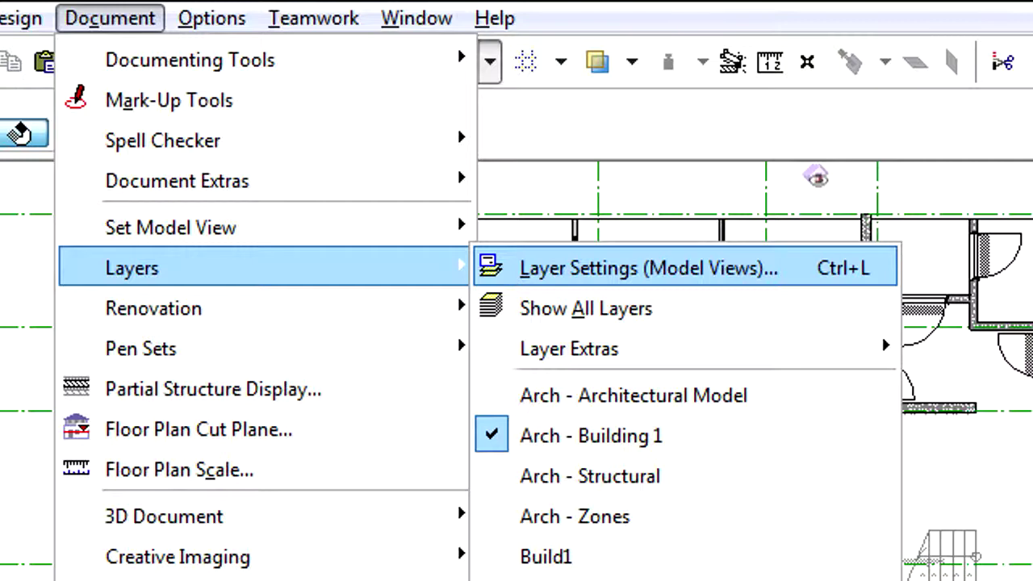
In Layer Settings, hide the Build1 layers and show the six 10001 DDS-ventilation layers.
{"action": "left_click", "coordinate": [645, 268]}
{"action": "left_click", "coordinate": [248, 363], "text": "shift"}
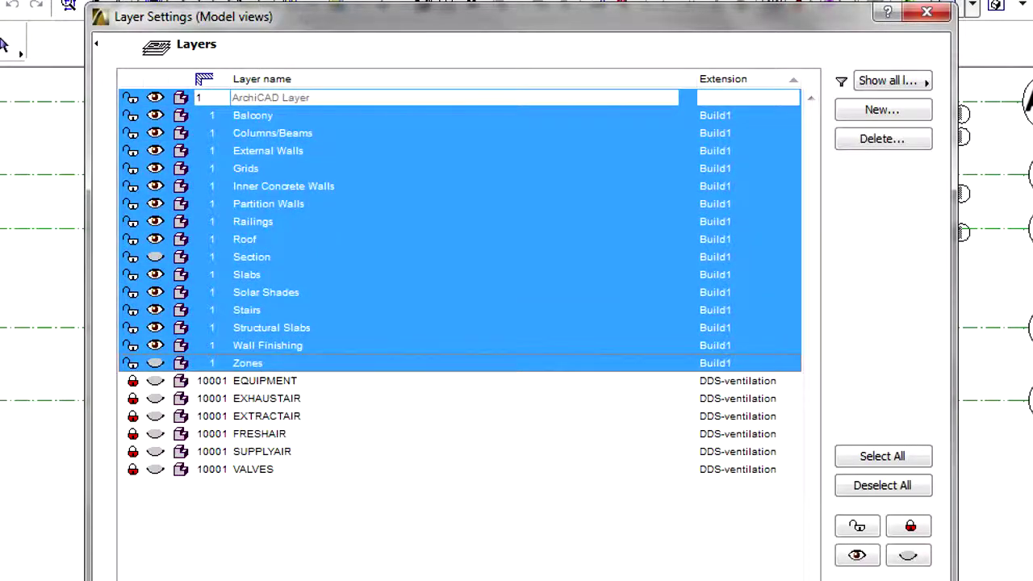
{"action": "left_click", "coordinate": [908, 556]}
{"action": "left_click", "coordinate": [264, 380]}
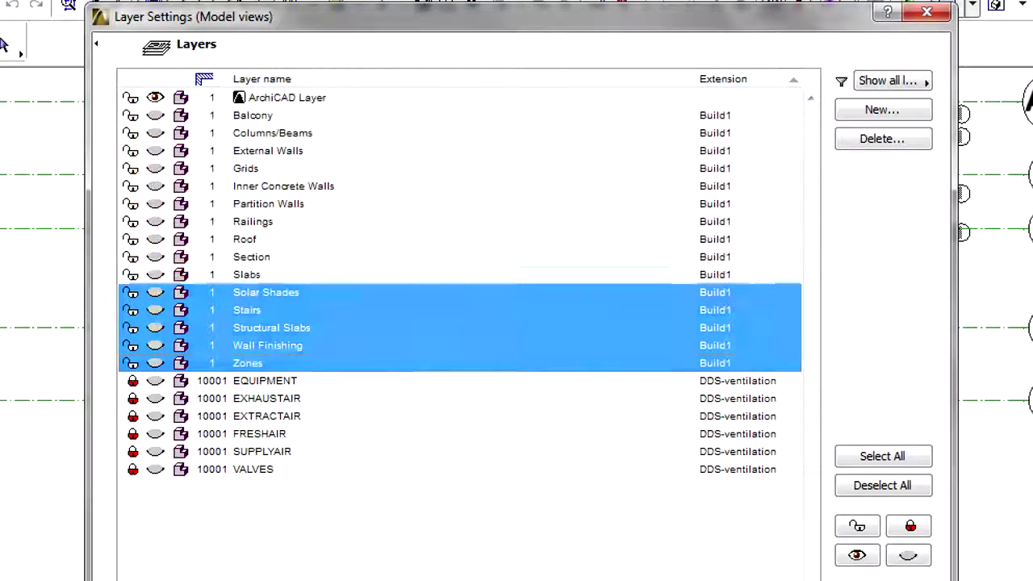
{"action": "left_click", "coordinate": [253, 469], "text": "shift"}
{"action": "left_click", "coordinate": [265, 380]}
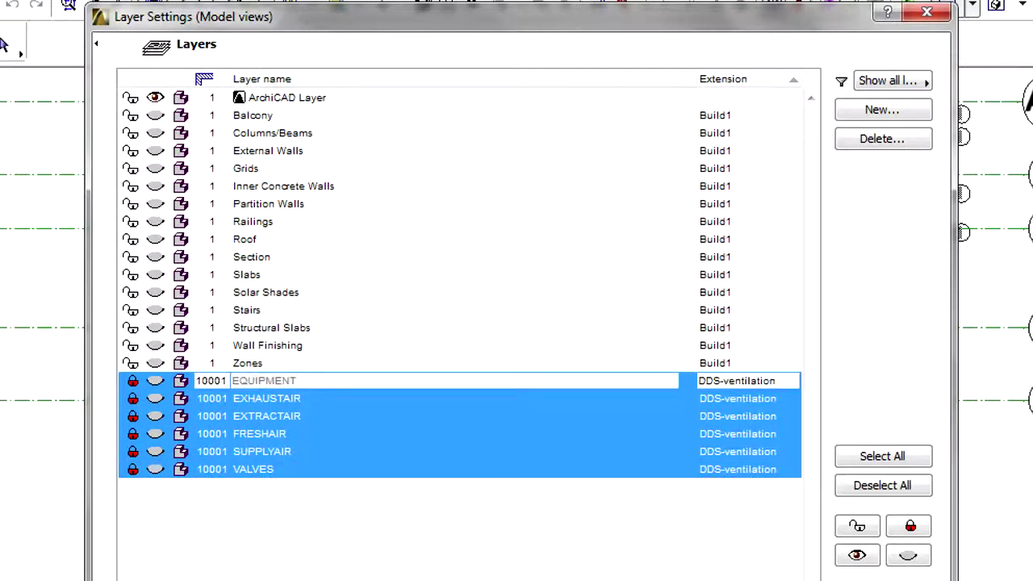
{"action": "left_click", "coordinate": [155, 415]}
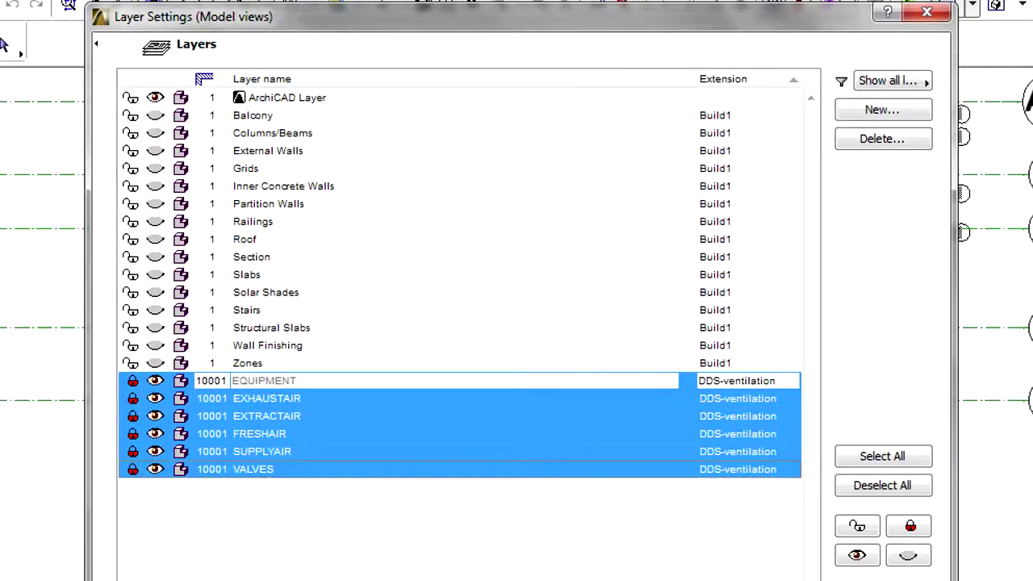
{"action": "key", "text": "Return"}
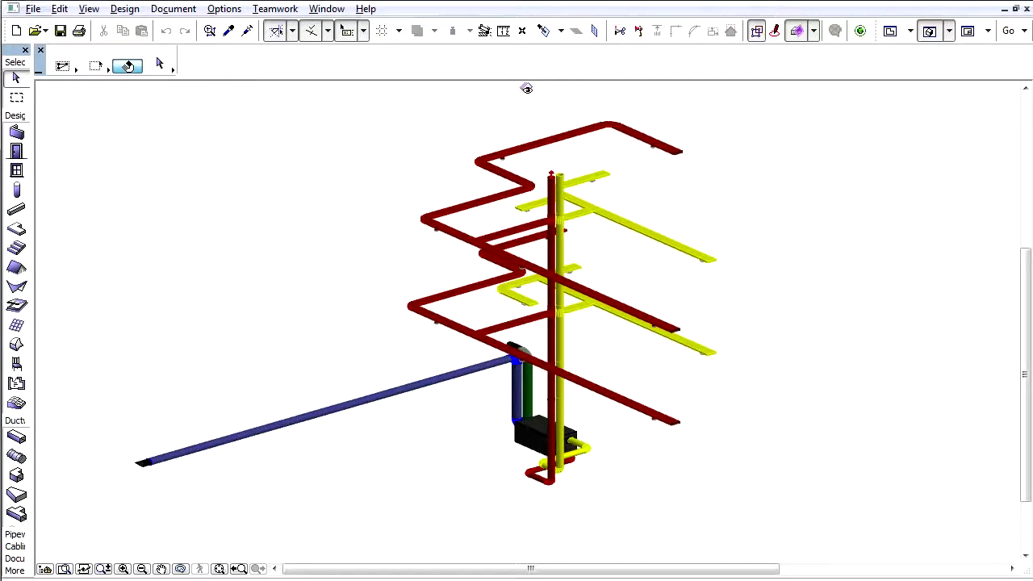
Reopen the IFC Manager listing visible elements only, and select IFC Systems.
{"action": "key", "text": "alt+f"}
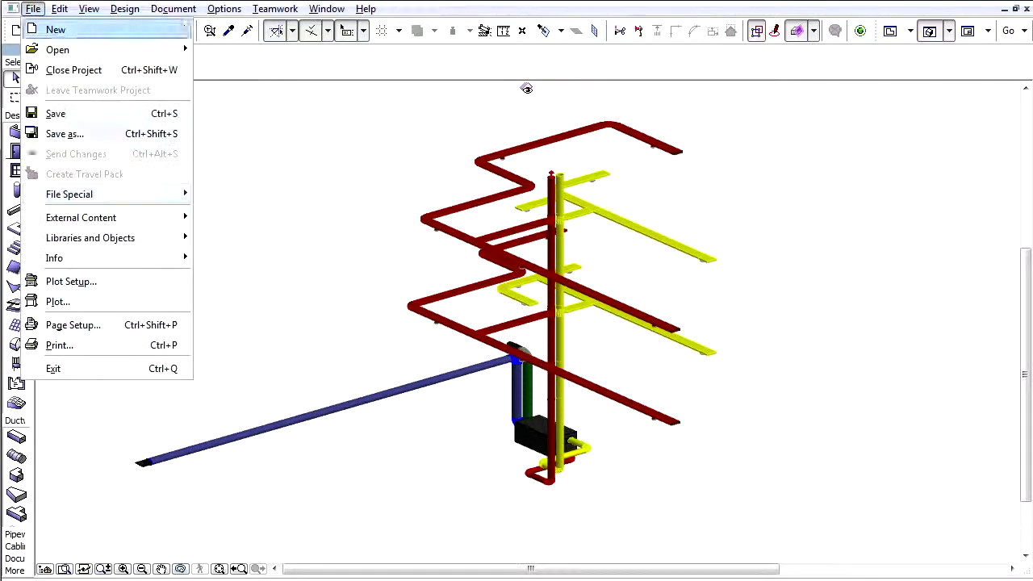
{"action": "key", "text": "Down"}
{"action": "key", "text": "Down"}
{"action": "key", "text": "Down"}
{"action": "key", "text": "Down"}
{"action": "key", "text": "Down"}
{"action": "key", "text": "Down"}
{"action": "key", "text": "Down"}
{"action": "key", "text": "Down"}
{"action": "key", "text": "Right"}
{"action": "key", "text": "Down"}
{"action": "key", "text": "Down"}
{"action": "key", "text": "Right"}
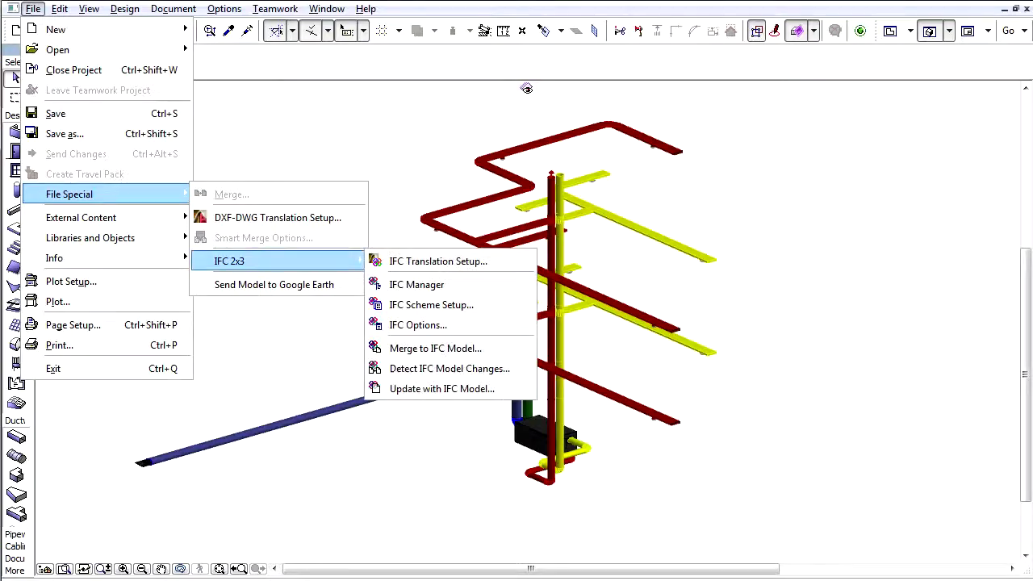
{"action": "key", "text": "Down"}
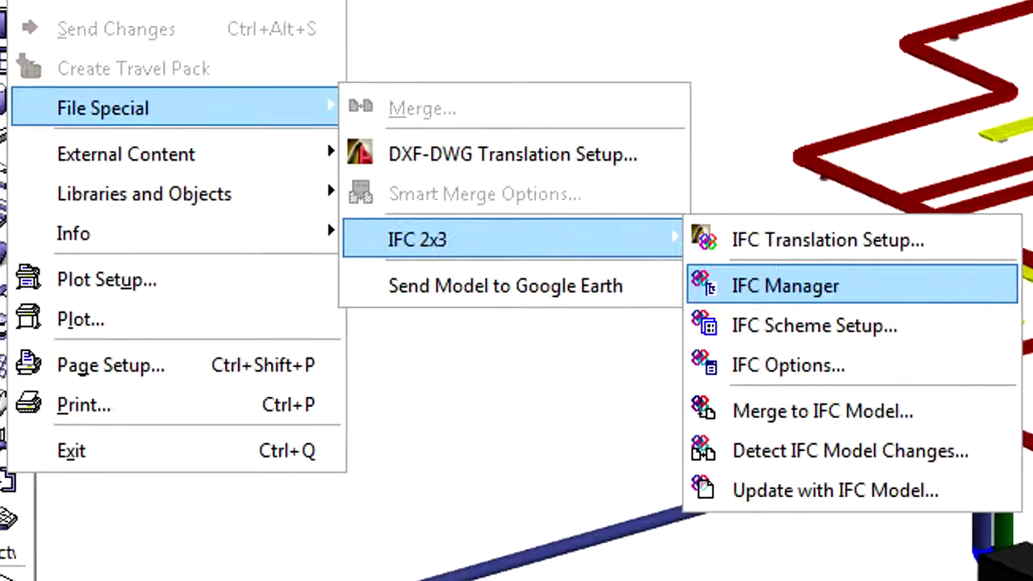
{"action": "key", "text": "Return"}
{"action": "left_click", "coordinate": [637, 50]}
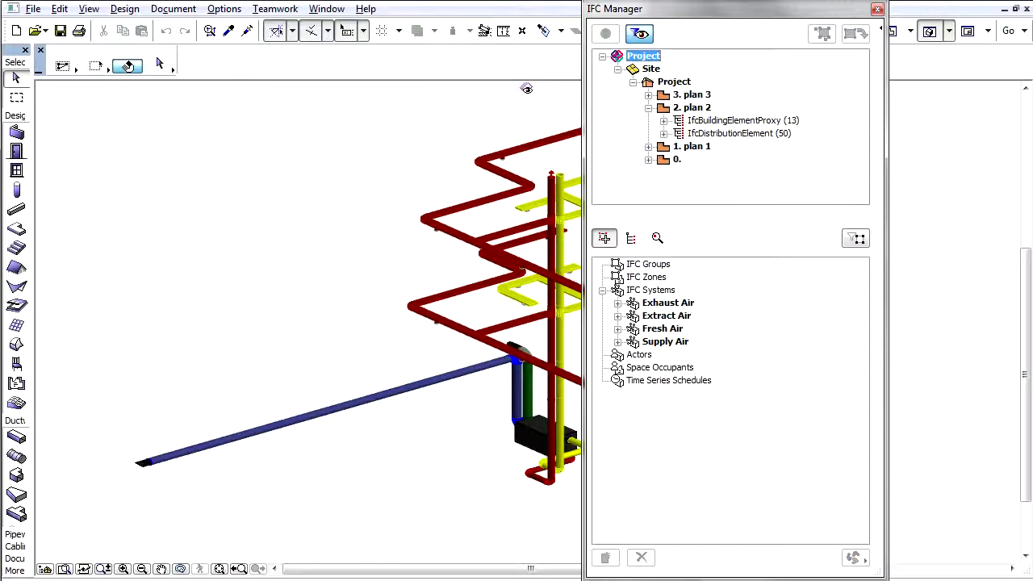
{"action": "left_click", "coordinate": [654, 432]}
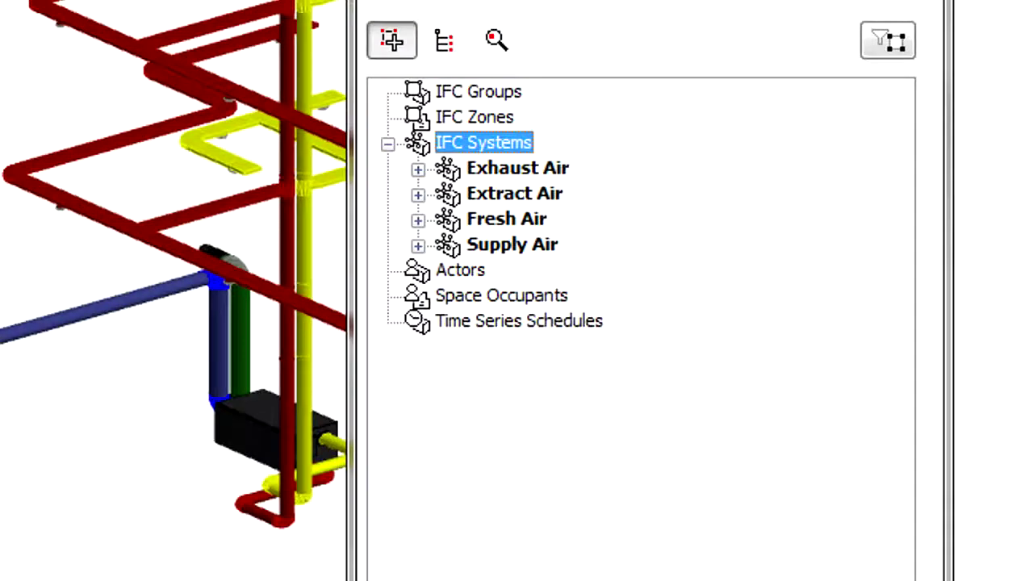